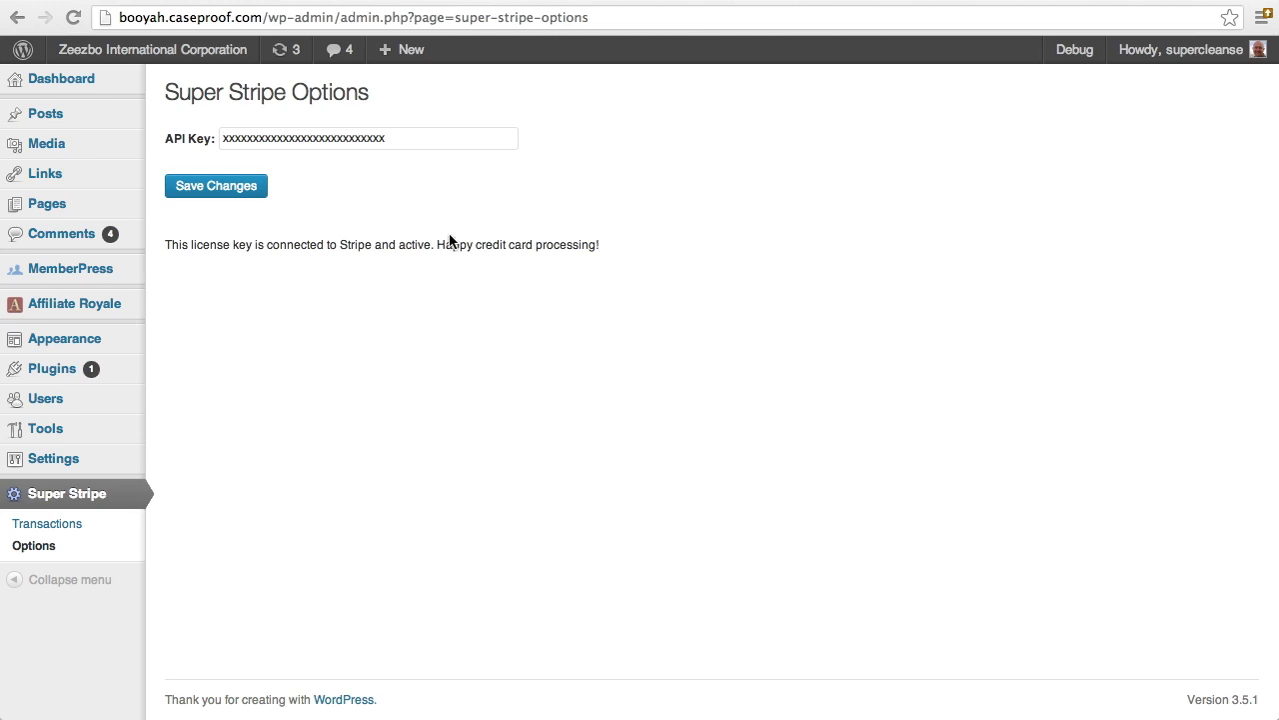
Check on Super Stripe Options that the saved licence key is connected and active
{"action": "double_click", "coordinate": [280, 139]}
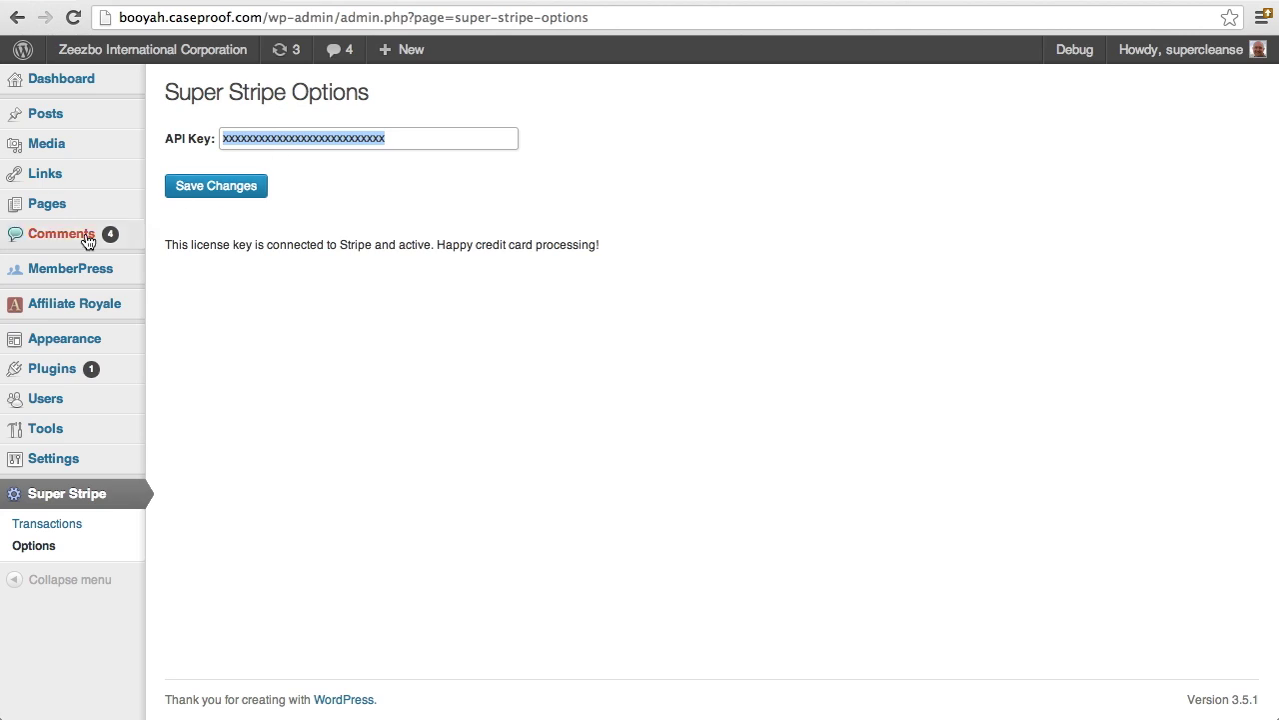
{"action": "mouse_move", "coordinate": [77, 280]}
{"action": "left_click_drag", "start_coordinate": [166, 244], "coordinate": [640, 252]}
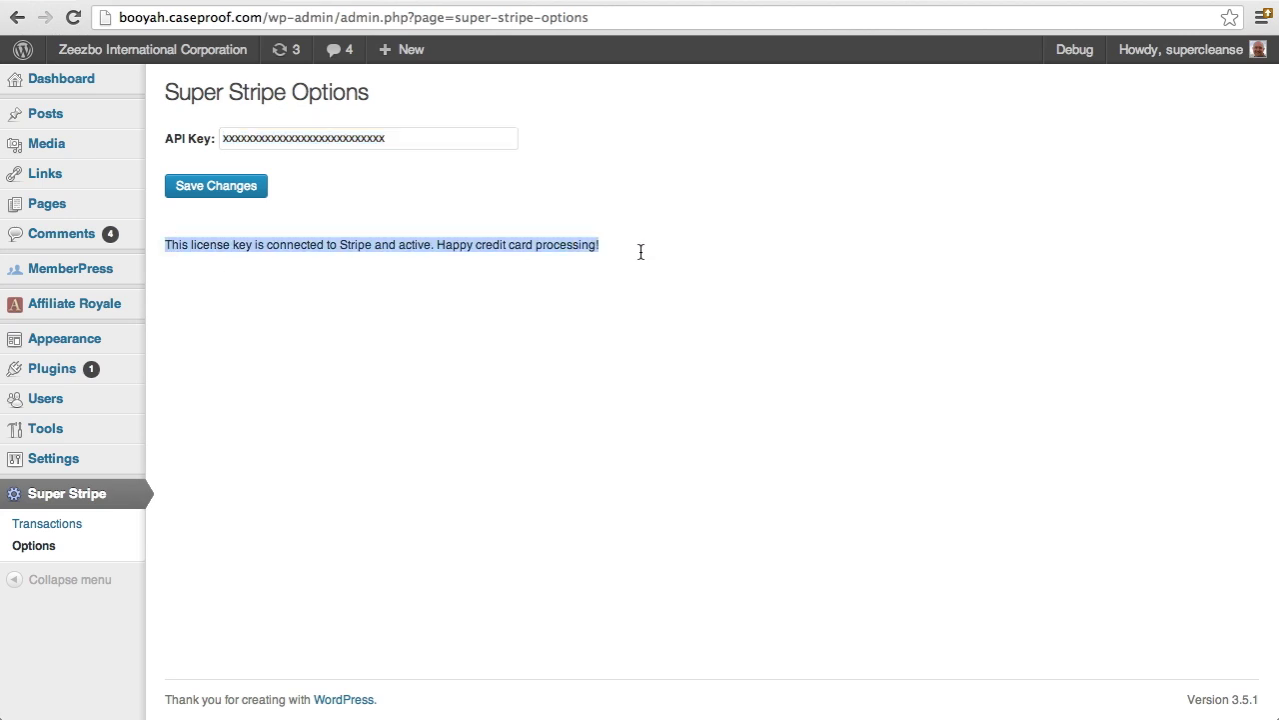
{"action": "left_click", "coordinate": [223, 370]}
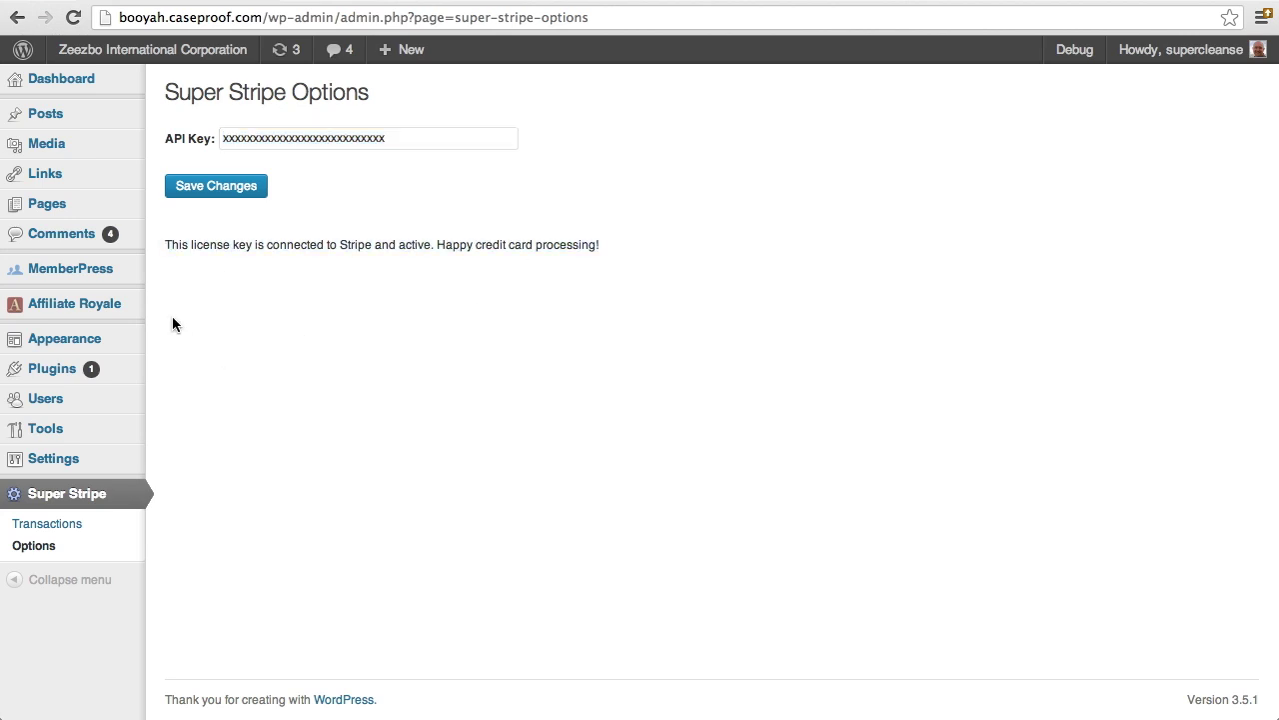
{"action": "mouse_move", "coordinate": [54, 208]}
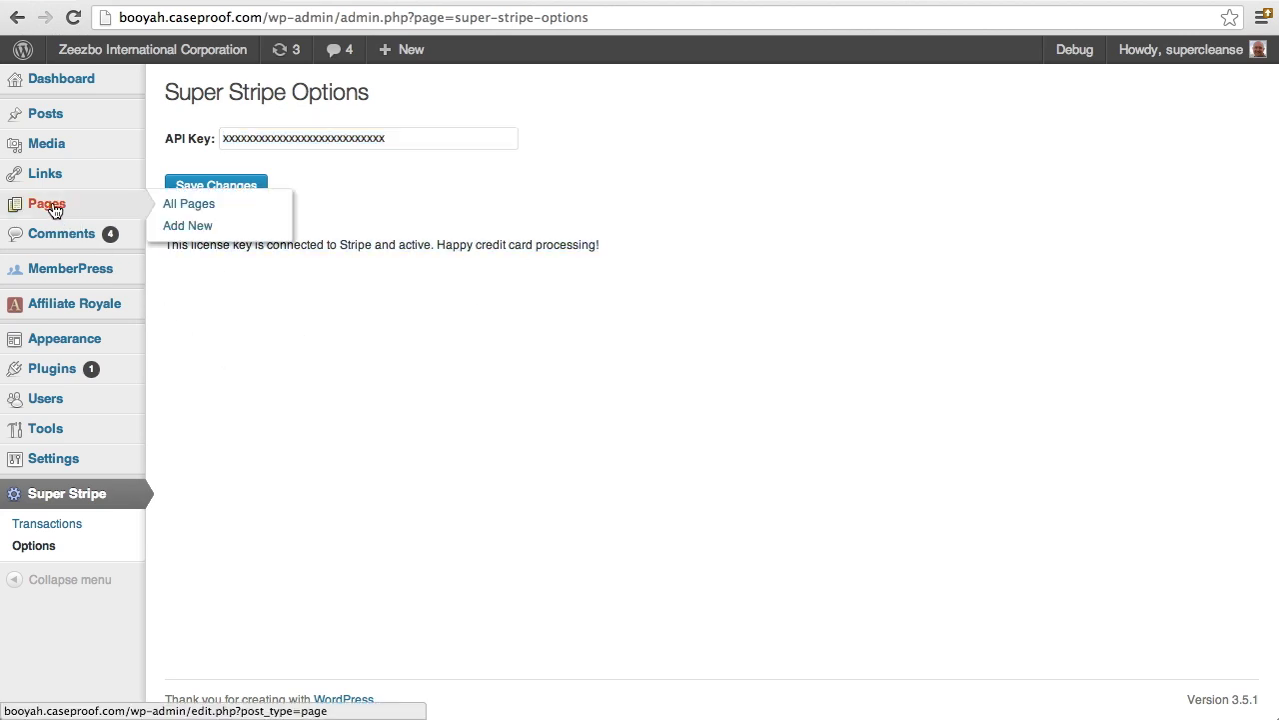
Start a new page titled 'My Cool eBook' with body text 'Buy my cool eBook for $9.99!'
{"action": "left_click", "coordinate": [208, 232]}
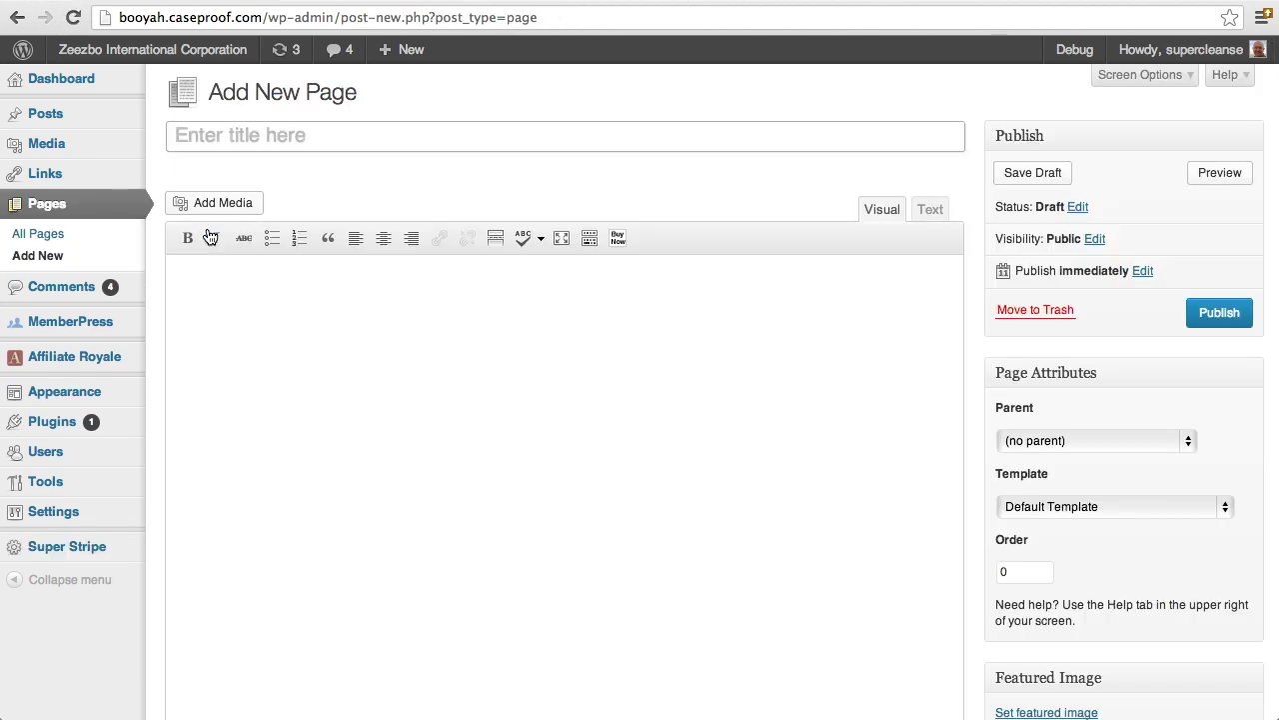
{"action": "left_click", "coordinate": [223, 136]}
{"action": "type", "text": "My "}
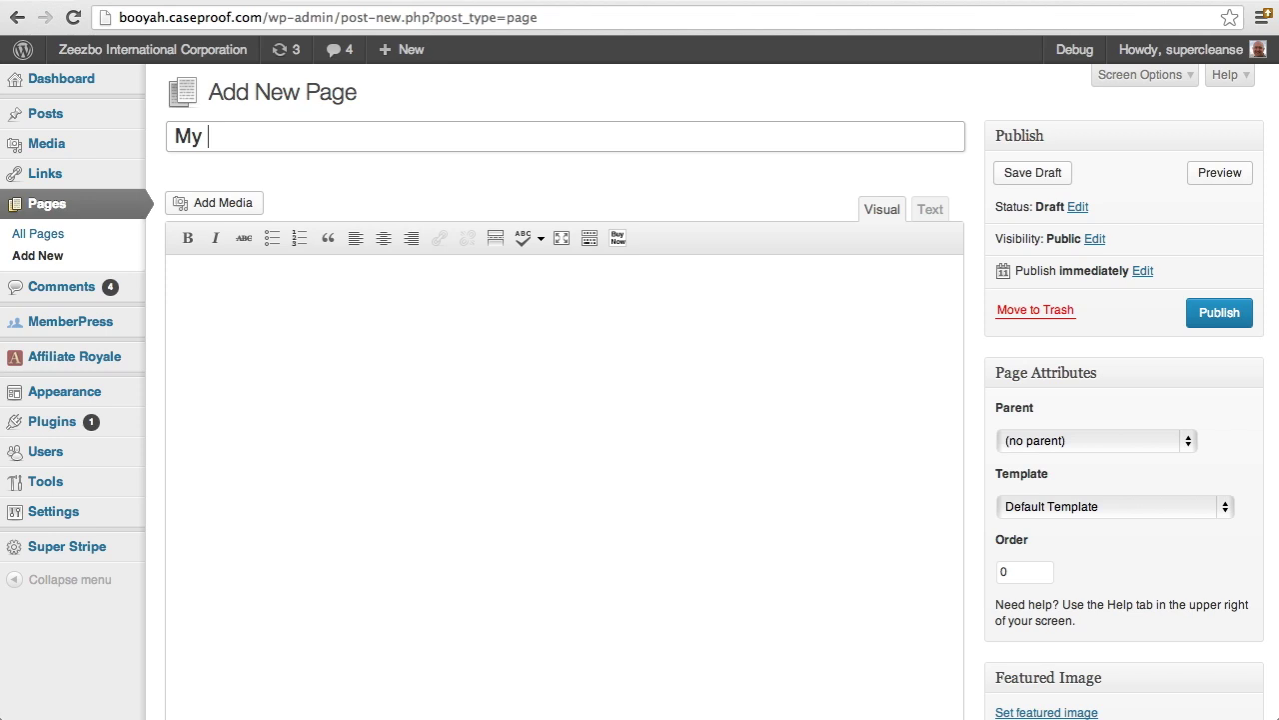
{"action": "type", "text": "Cool eBook"}
{"action": "key", "text": "Tab"}
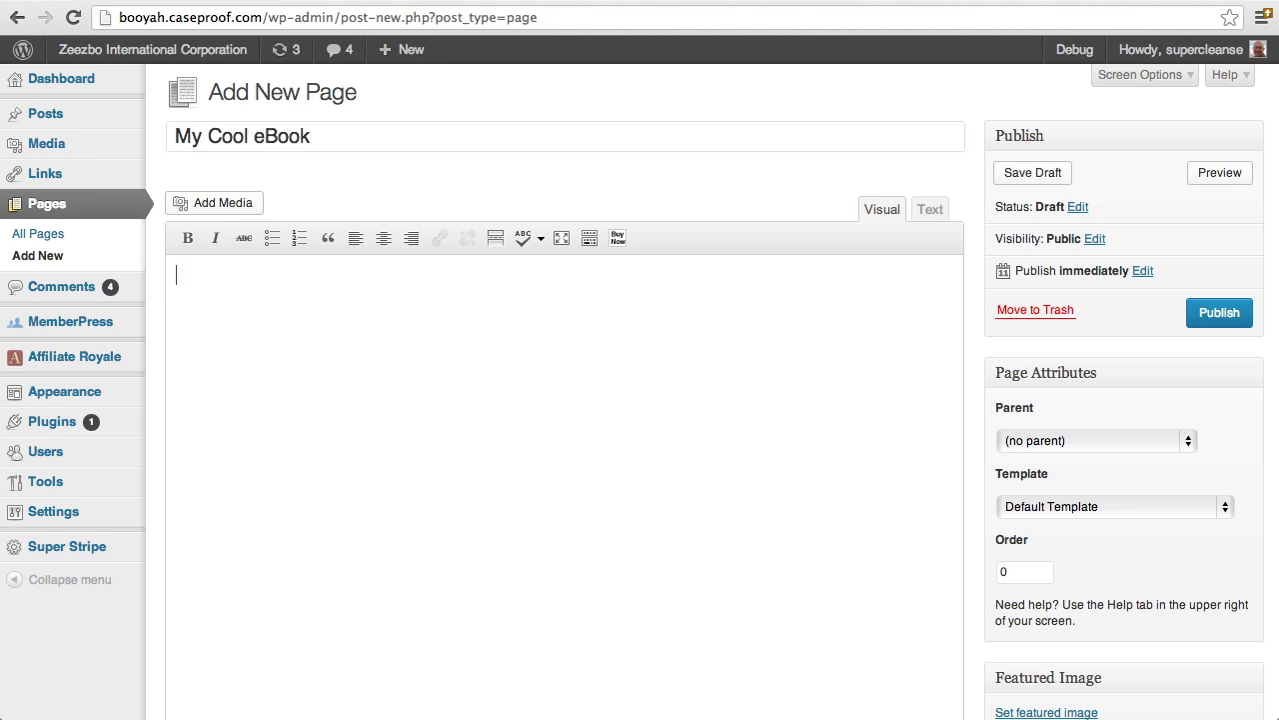
{"action": "type", "text": "Buy my cool eboo"}
{"action": "key", "text": "BackSpace"}
{"action": "key", "text": "BackSpace"}
{"action": "key", "text": "BackSpace"}
{"action": "type", "text": "Book for $"}
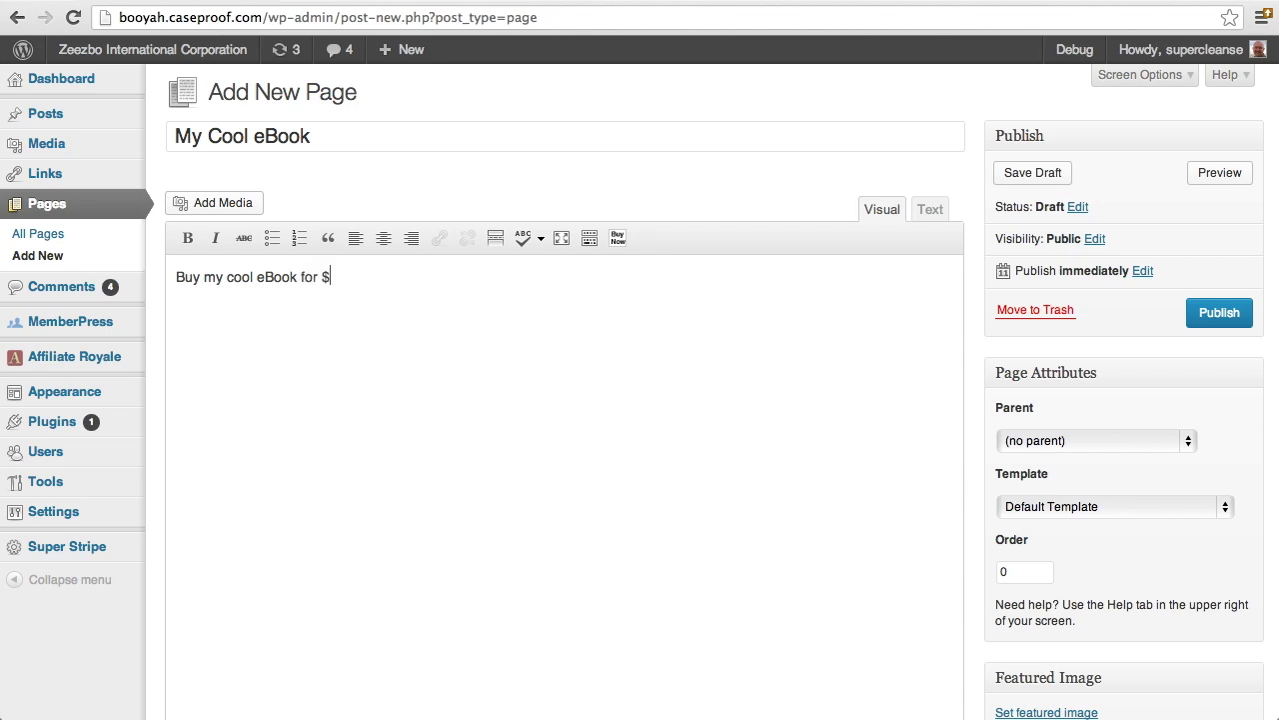
{"action": "type", "text": "9.99!"}
{"action": "key", "text": "Return"}
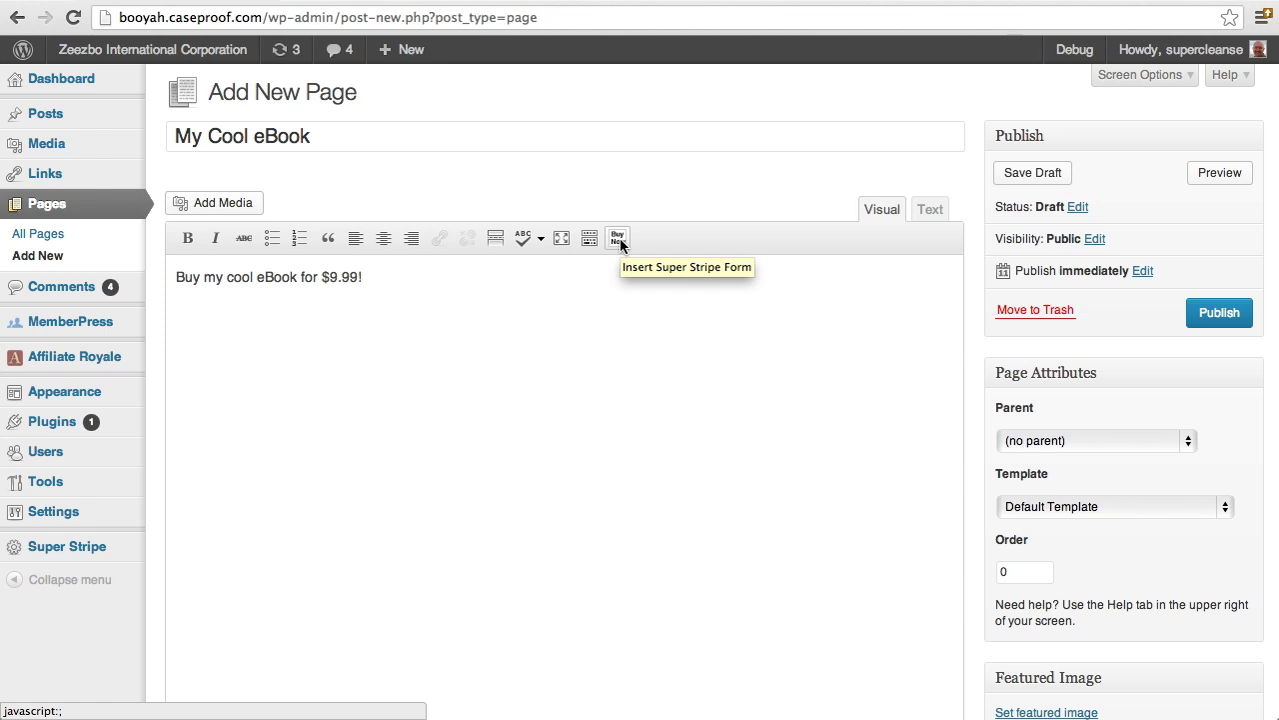
Open the Super Stripe payment form settings and enter the '$9.99 One-Time Payment' terms
{"action": "left_click", "coordinate": [620, 238]}
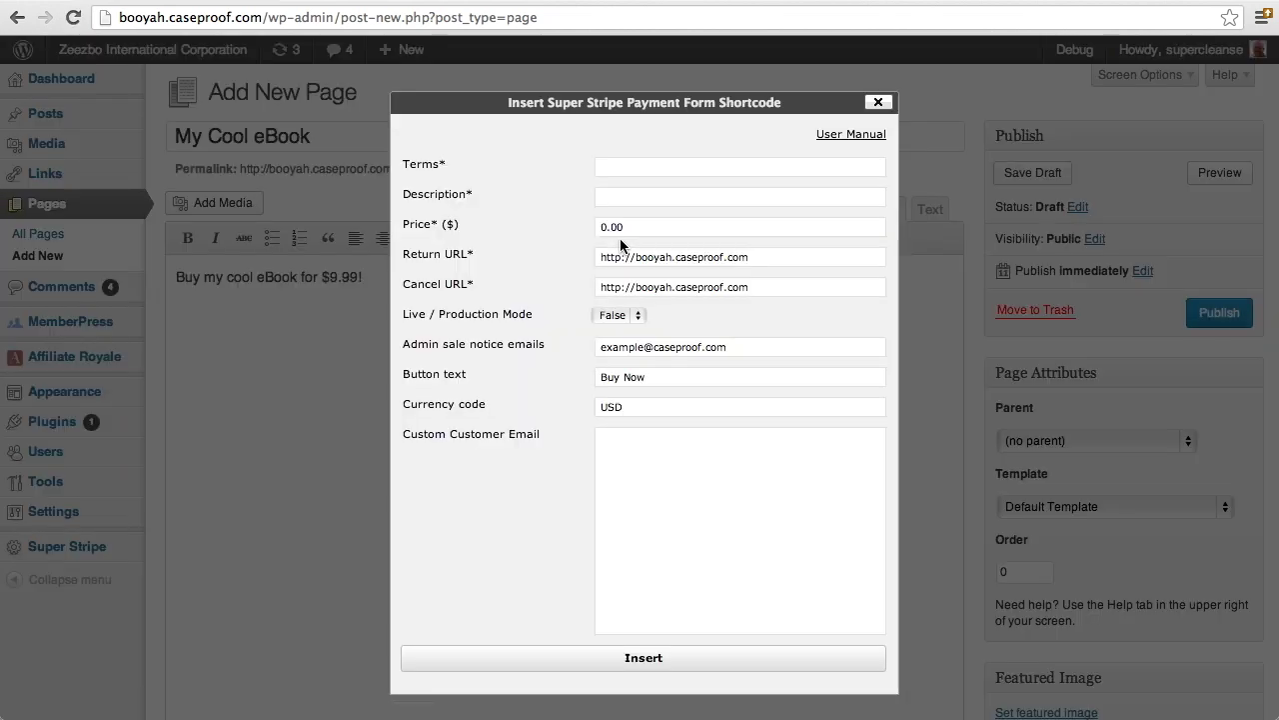
{"action": "left_click", "coordinate": [626, 167]}
{"action": "type", "text": "$99"}
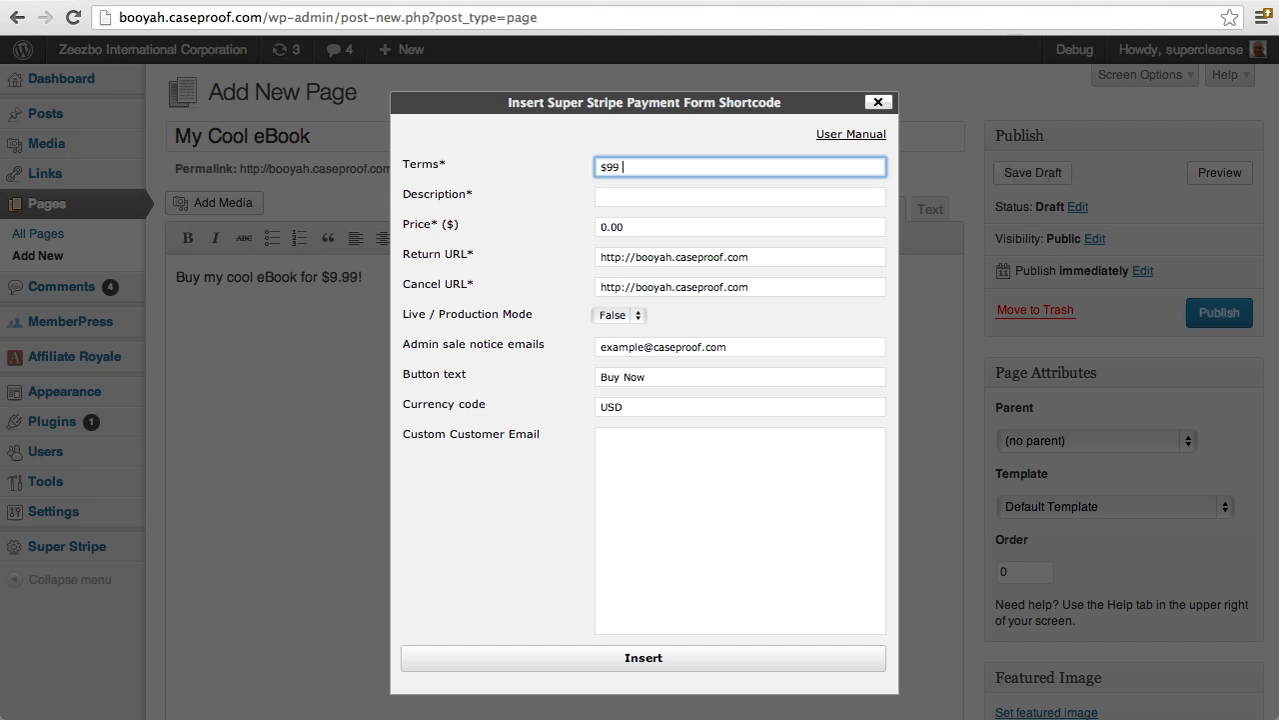
{"action": "key", "text": "BackSpace"}
{"action": "type", "text": ".99"}
{"action": "type", "text": "One-Time Paymen"}
Set the description to 'My Cool eBook' and finish the terms wording
{"action": "left_click", "coordinate": [600, 197]}
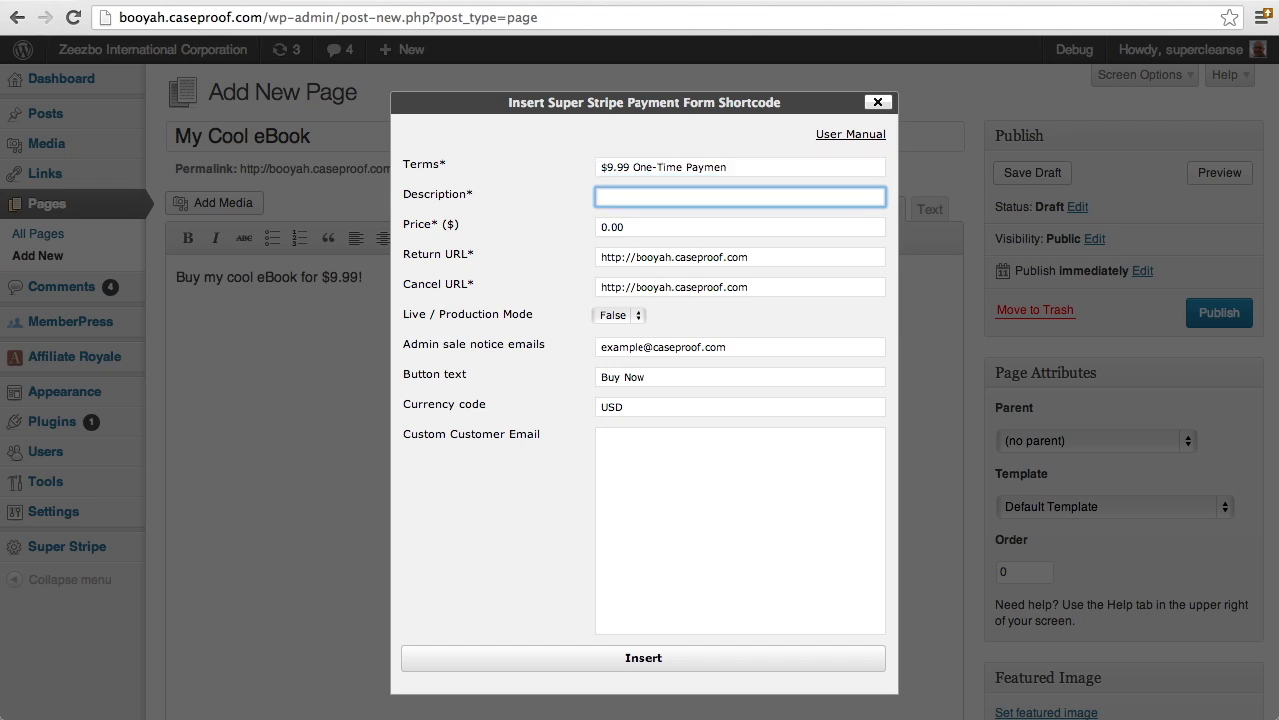
{"action": "type", "text": "My Cool eBook"}
{"action": "left_click", "coordinate": [755, 167]}
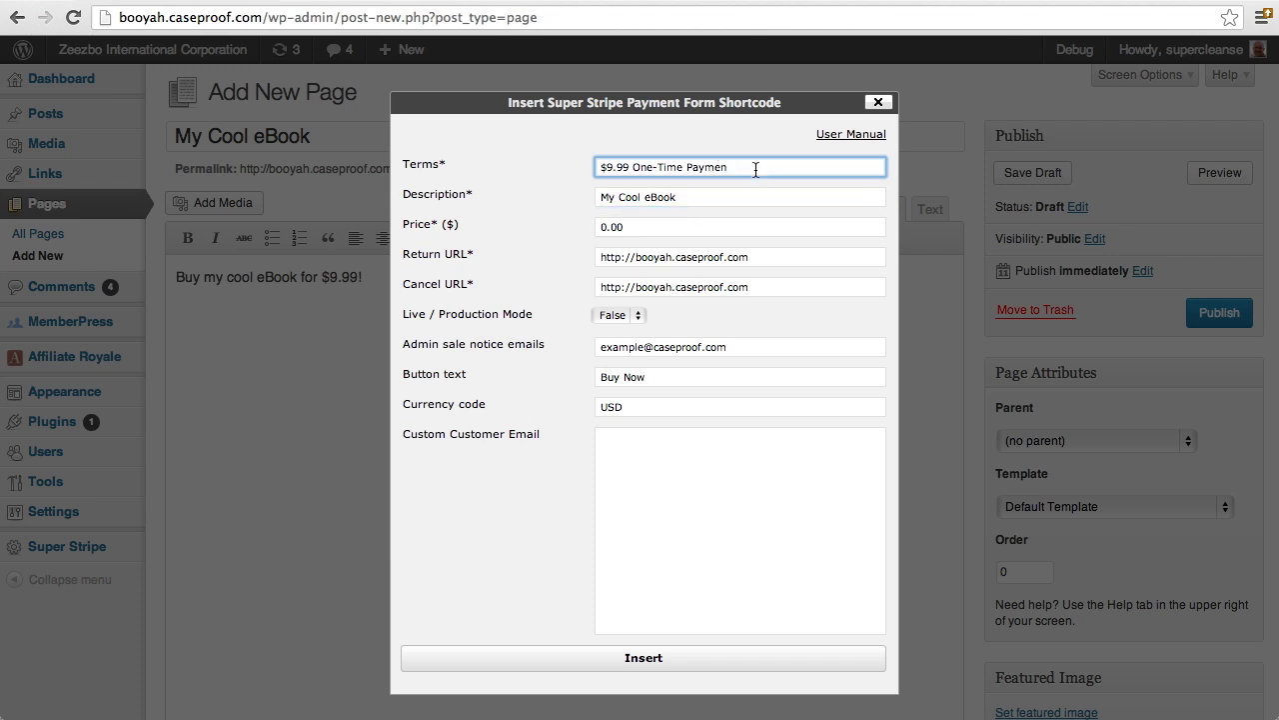
{"action": "type", "text": "t"}
{"action": "left_click", "coordinate": [739, 195]}
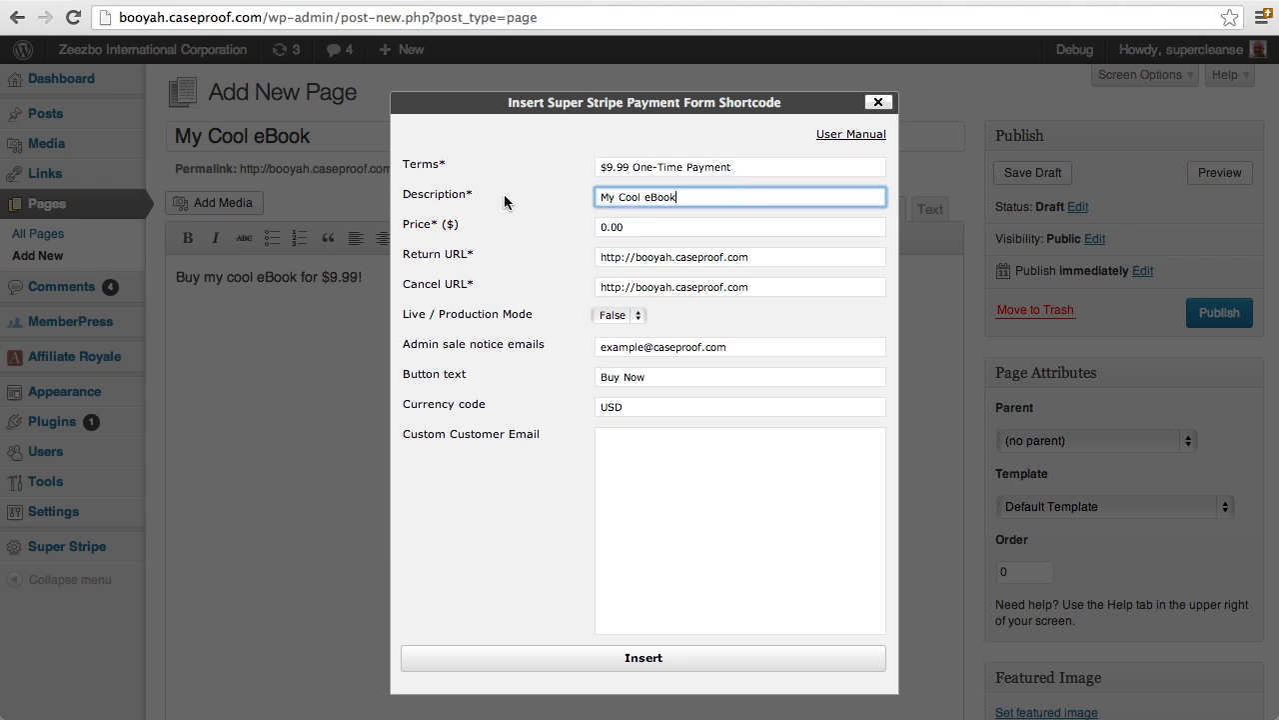
{"action": "left_click_drag", "start_coordinate": [674, 228], "coordinate": [587, 229]}
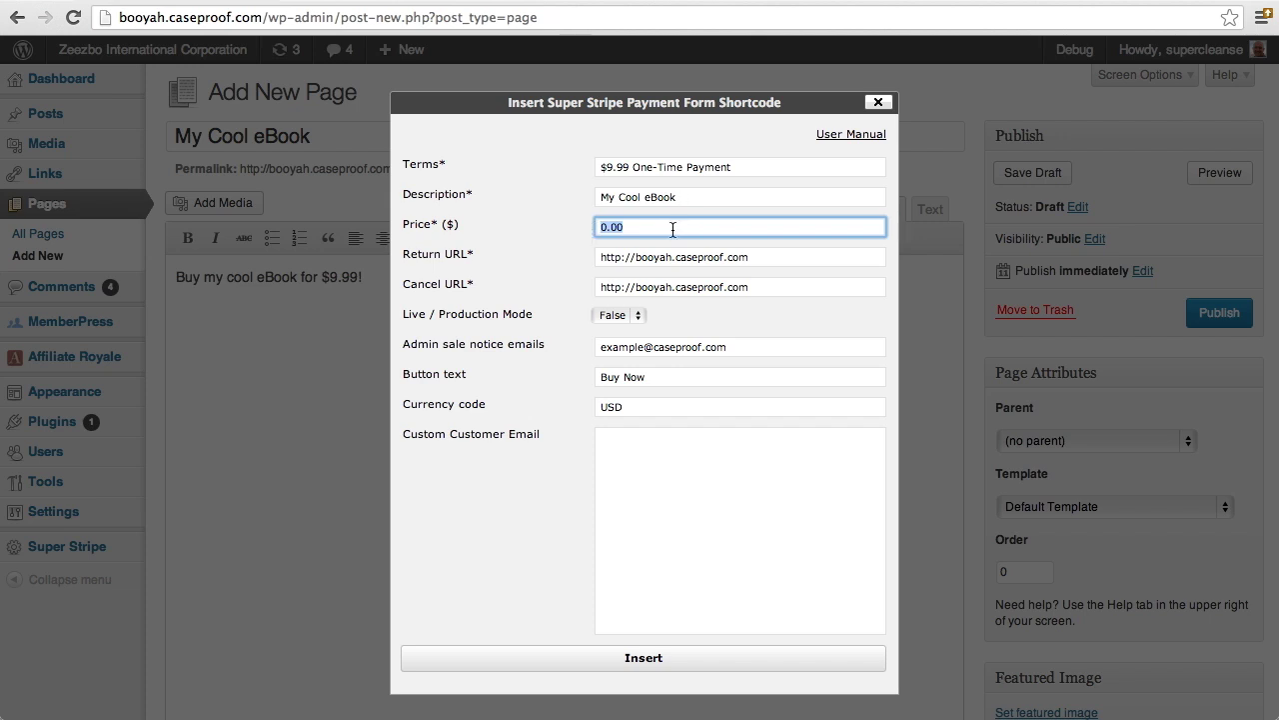
Set price 9.99, end the Return URL with /thank-you and the Cancel URL with cancel
{"action": "type", "text": "9.99"}
{"action": "left_click", "coordinate": [802, 262]}
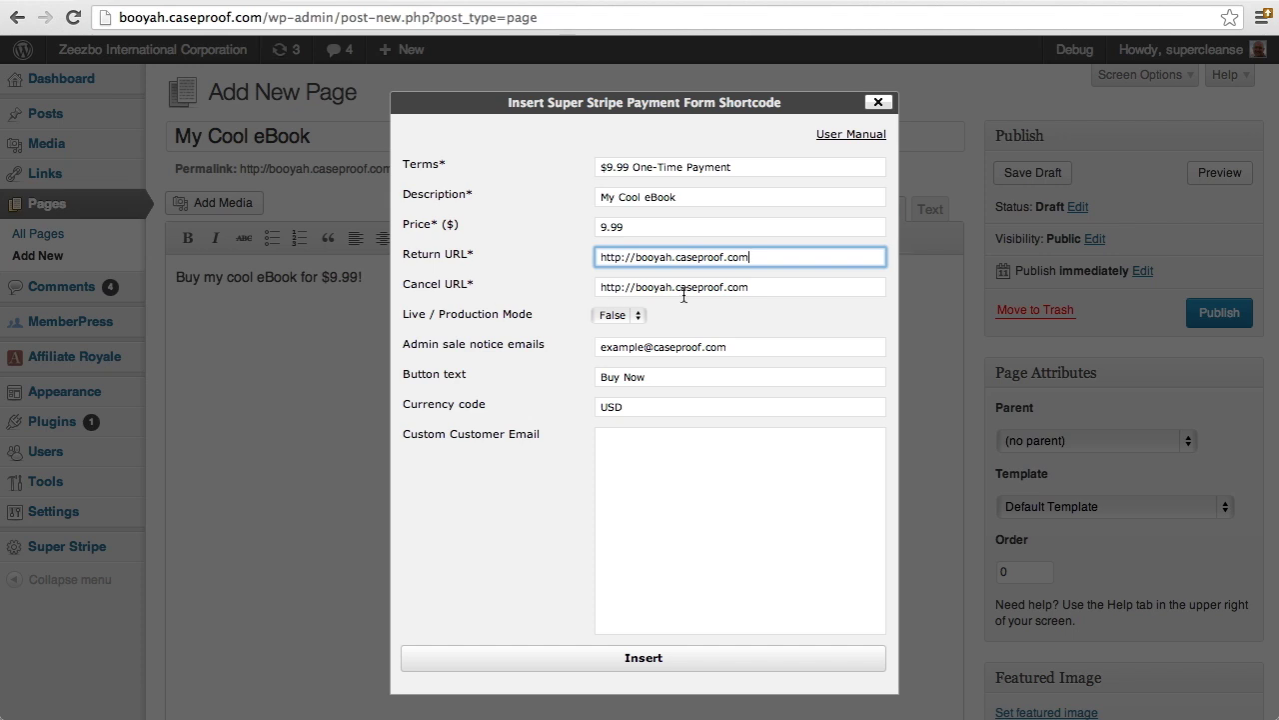
{"action": "type", "text": "/thank-you"}
{"action": "left_click", "coordinate": [769, 287]}
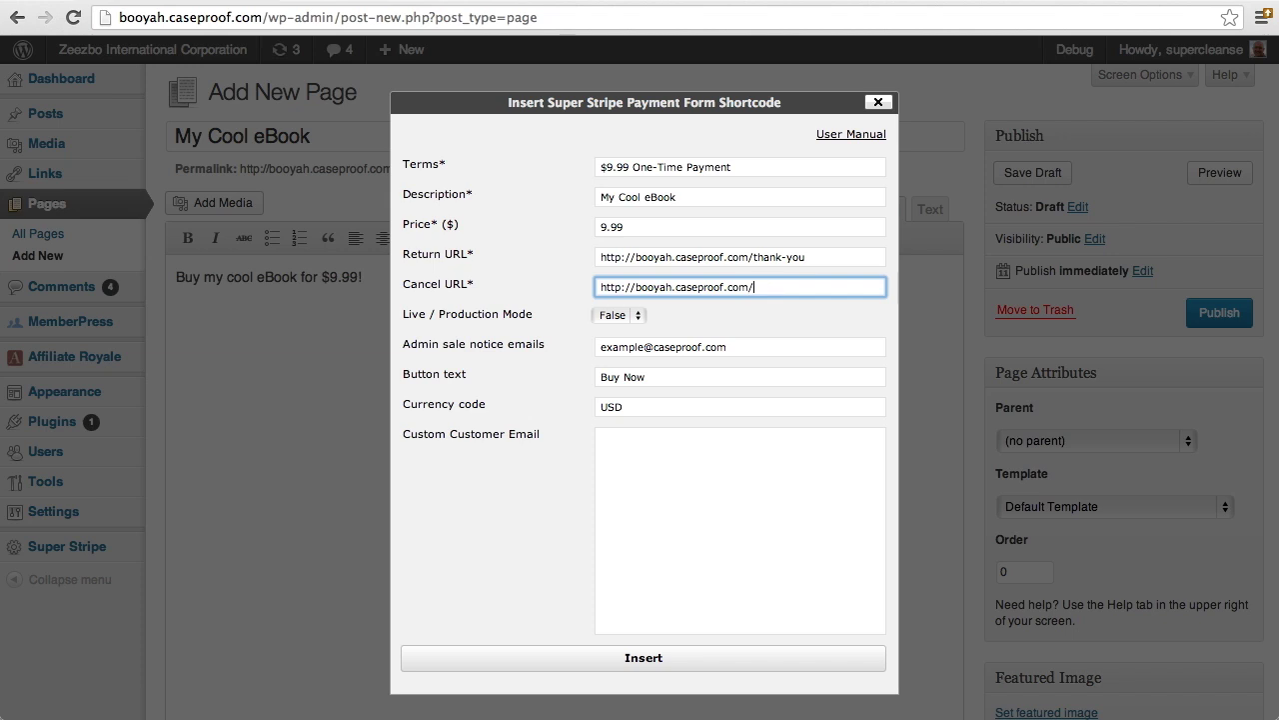
{"action": "type", "text": "cancel"}
Keep Live / Production Mode at False and append a second admin sale notice e-mail address
{"action": "left_click", "coordinate": [631, 320]}
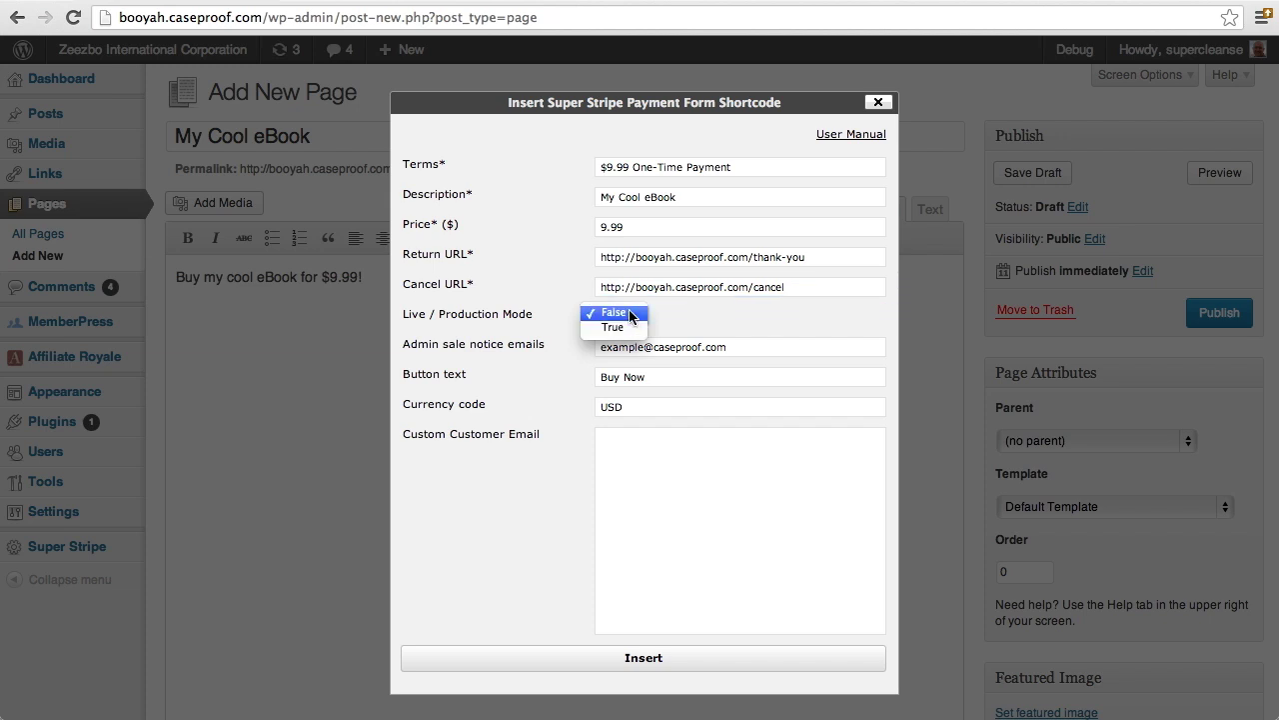
{"action": "left_click", "coordinate": [631, 316]}
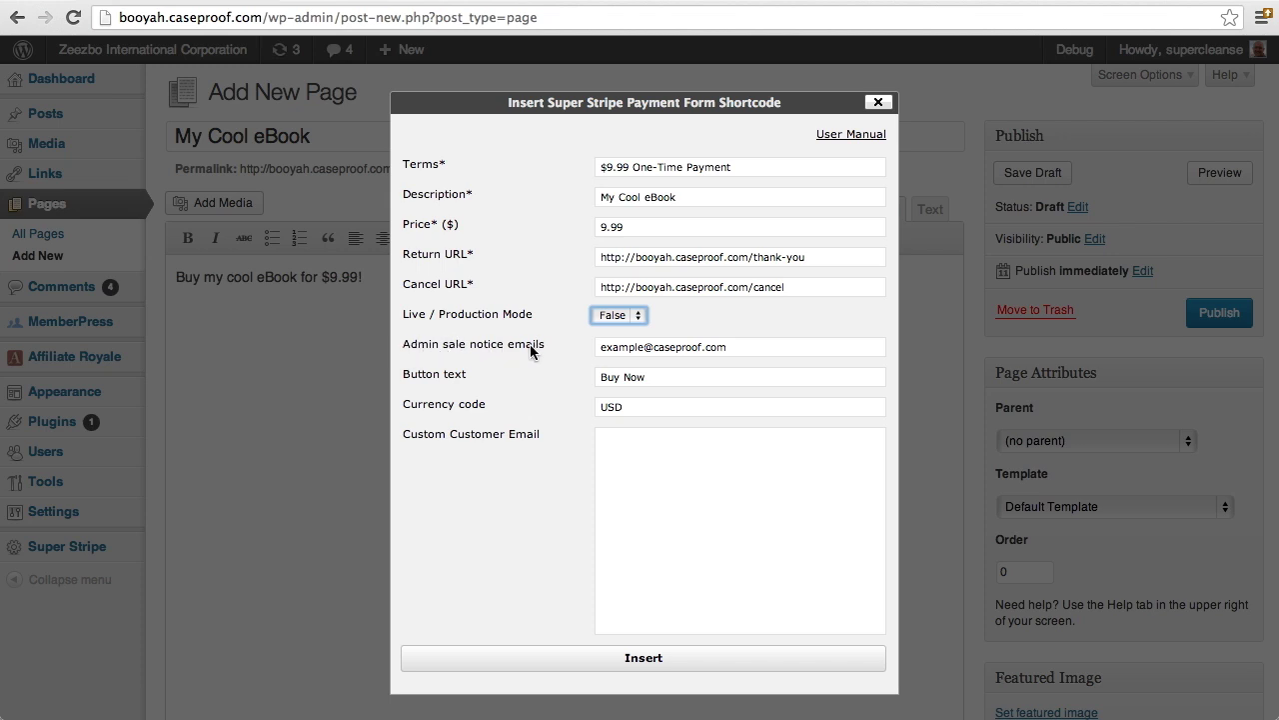
{"action": "left_click", "coordinate": [753, 349]}
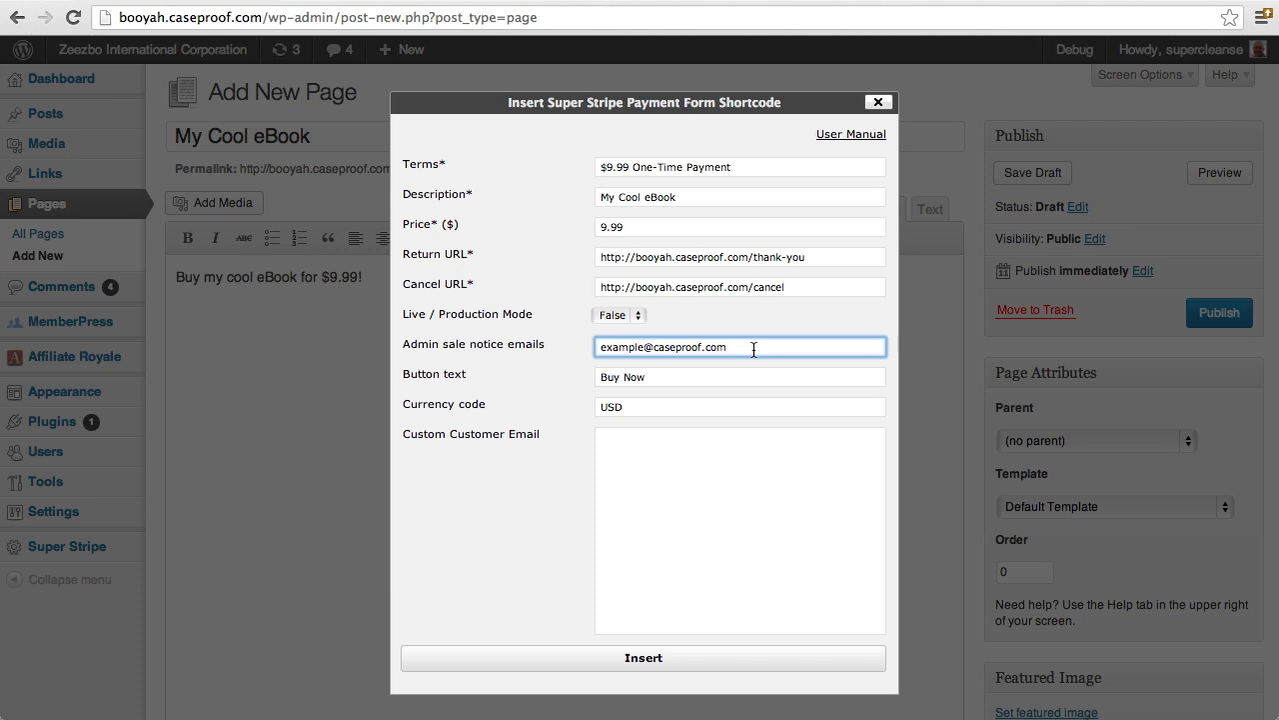
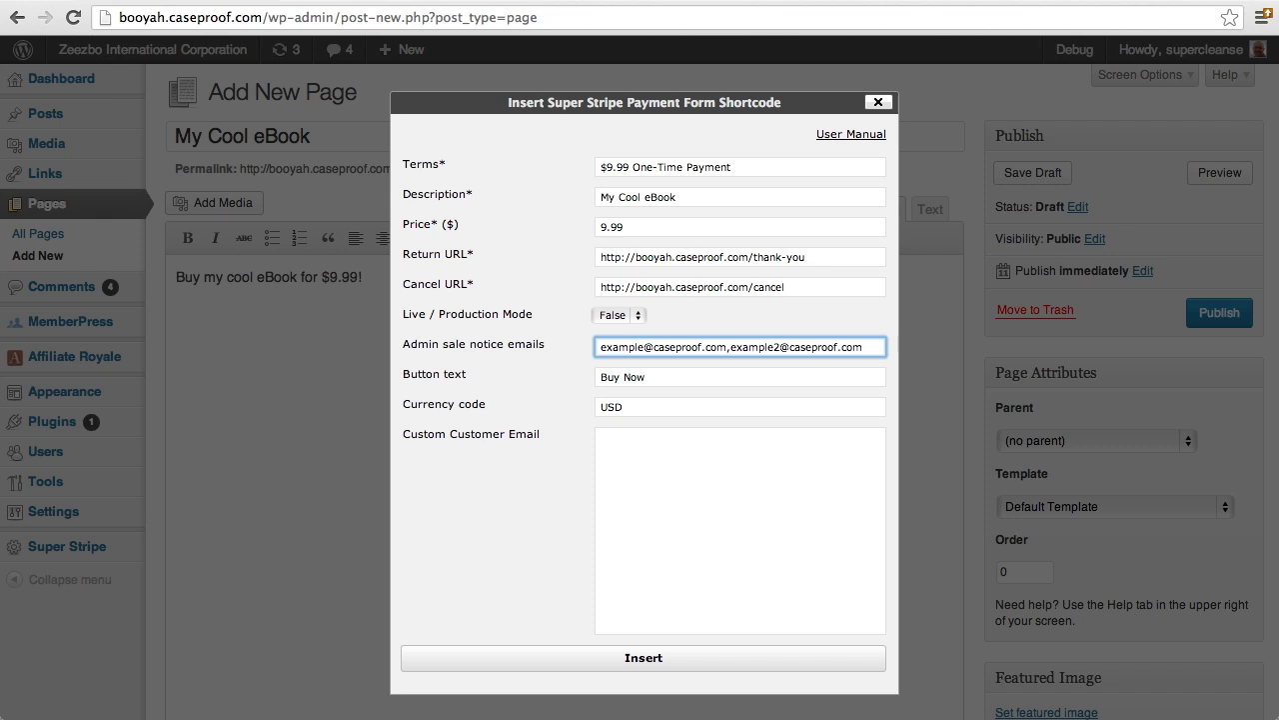
{"action": "left_click", "coordinate": [733, 376]}
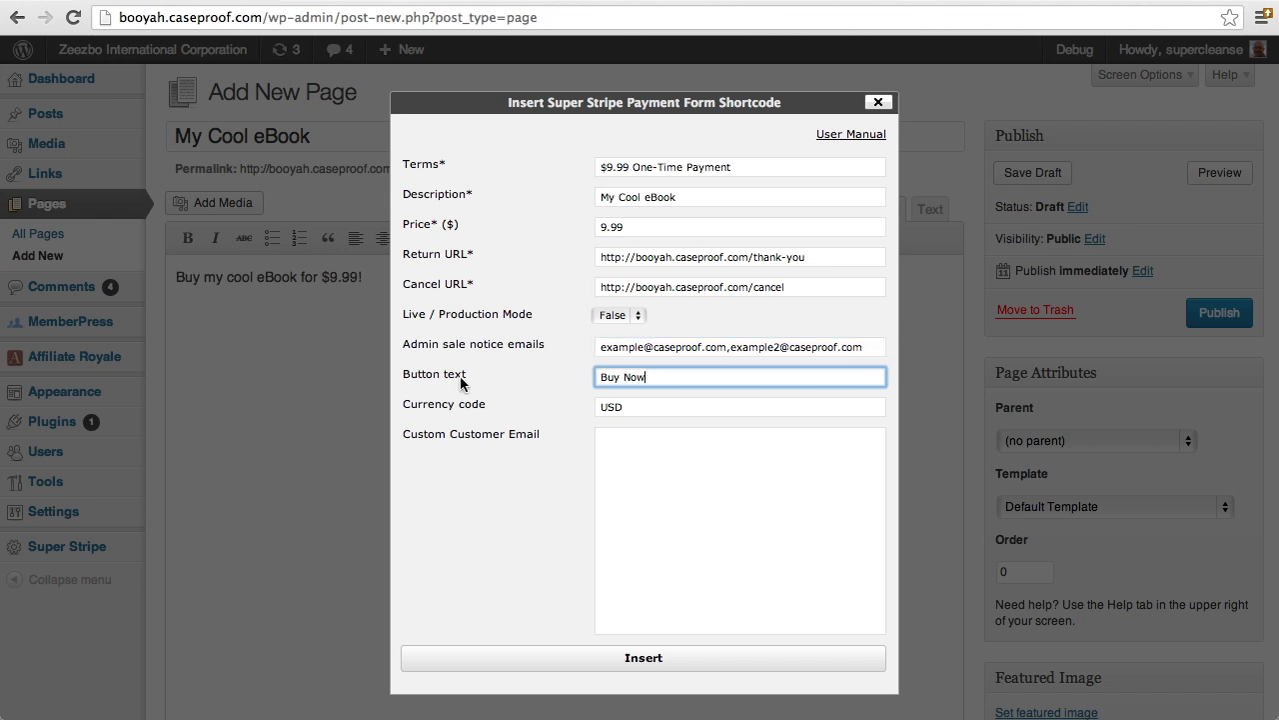
{"action": "left_click_drag", "start_coordinate": [660, 378], "coordinate": [578, 380]}
{"action": "left_click", "coordinate": [657, 407]}
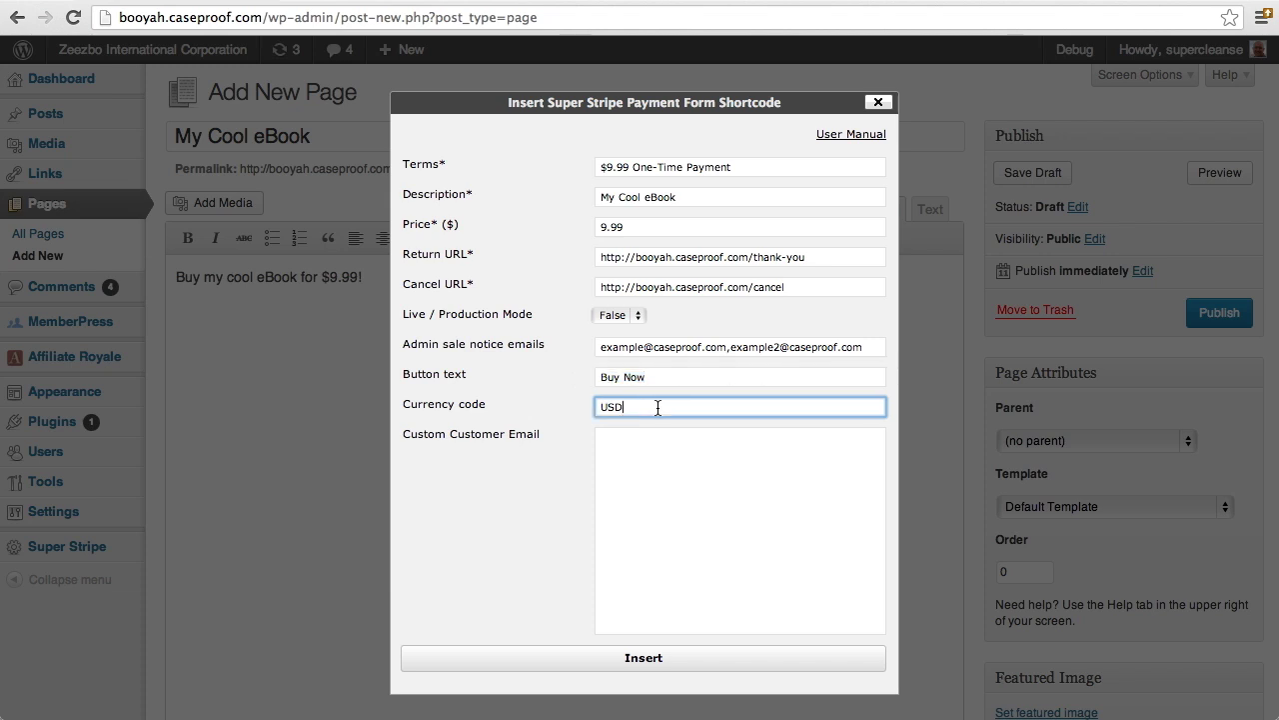
{"action": "left_click_drag", "start_coordinate": [658, 407], "coordinate": [600, 408]}
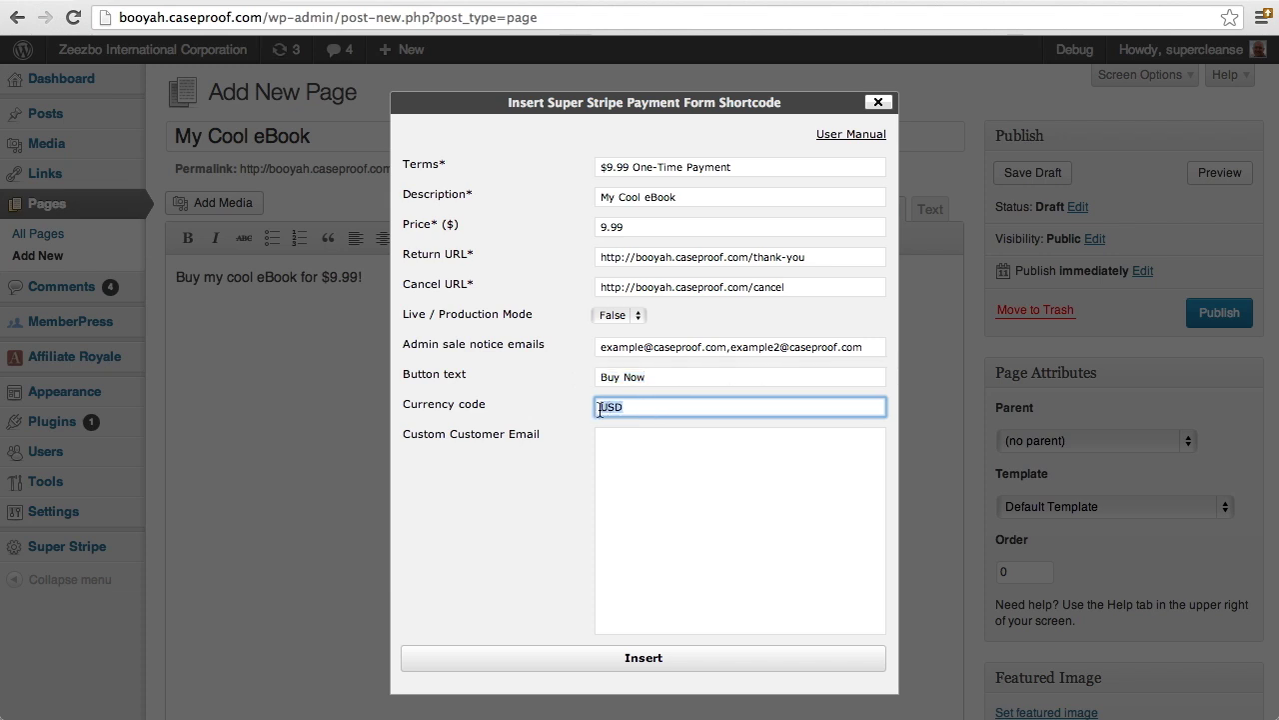
{"action": "left_click", "coordinate": [656, 408]}
{"action": "left_click_drag", "start_coordinate": [655, 408], "coordinate": [578, 407]}
{"action": "type", "text": "CA"}
{"action": "type", "text": "D"}
{"action": "key", "text": "BackSpace"}
{"action": "key", "text": "BackSpace"}
{"action": "key", "text": "BackSpace"}
{"action": "type", "text": "USE"}
{"action": "key", "text": "BackSpace"}
{"action": "type", "text": "D"}
{"action": "left_click", "coordinate": [628, 478]}
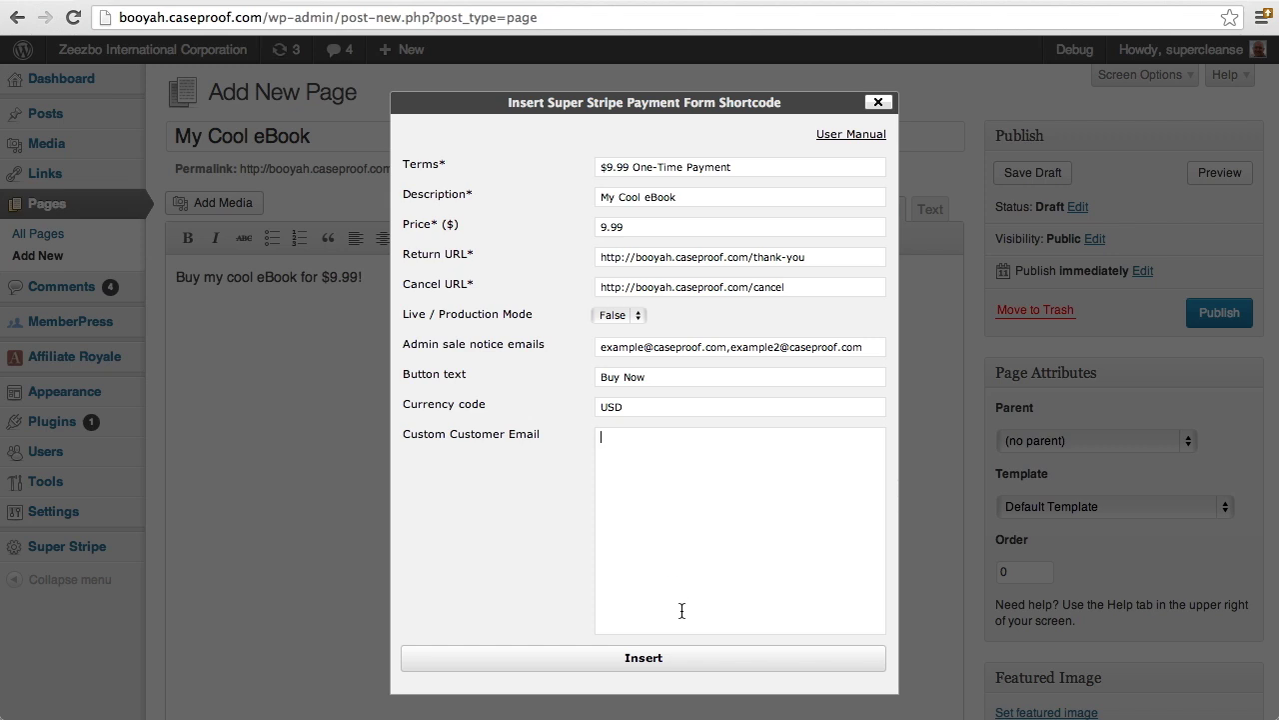
Insert the payment form shortcode, publish the page, and open the live page in a new tab
{"action": "left_click", "coordinate": [677, 661]}
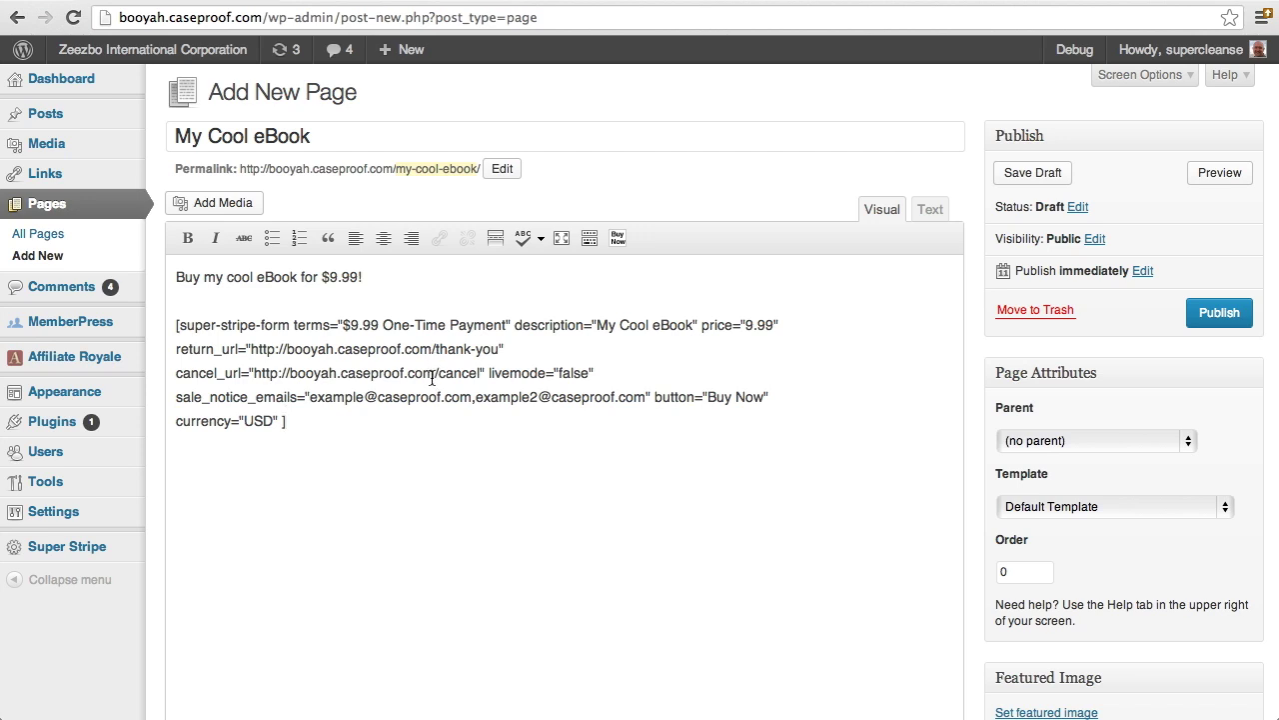
{"action": "left_click", "coordinate": [1211, 314]}
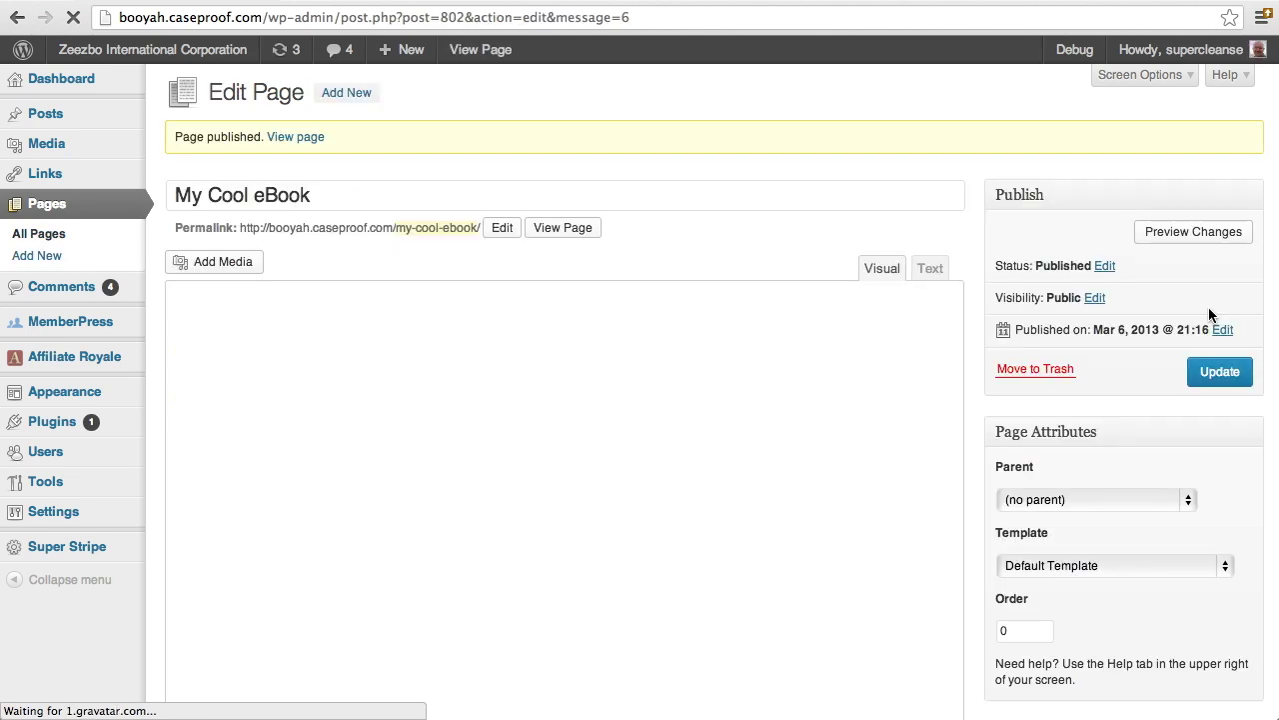
{"action": "right_click", "coordinate": [588, 230]}
{"action": "left_click", "coordinate": [587, 233]}
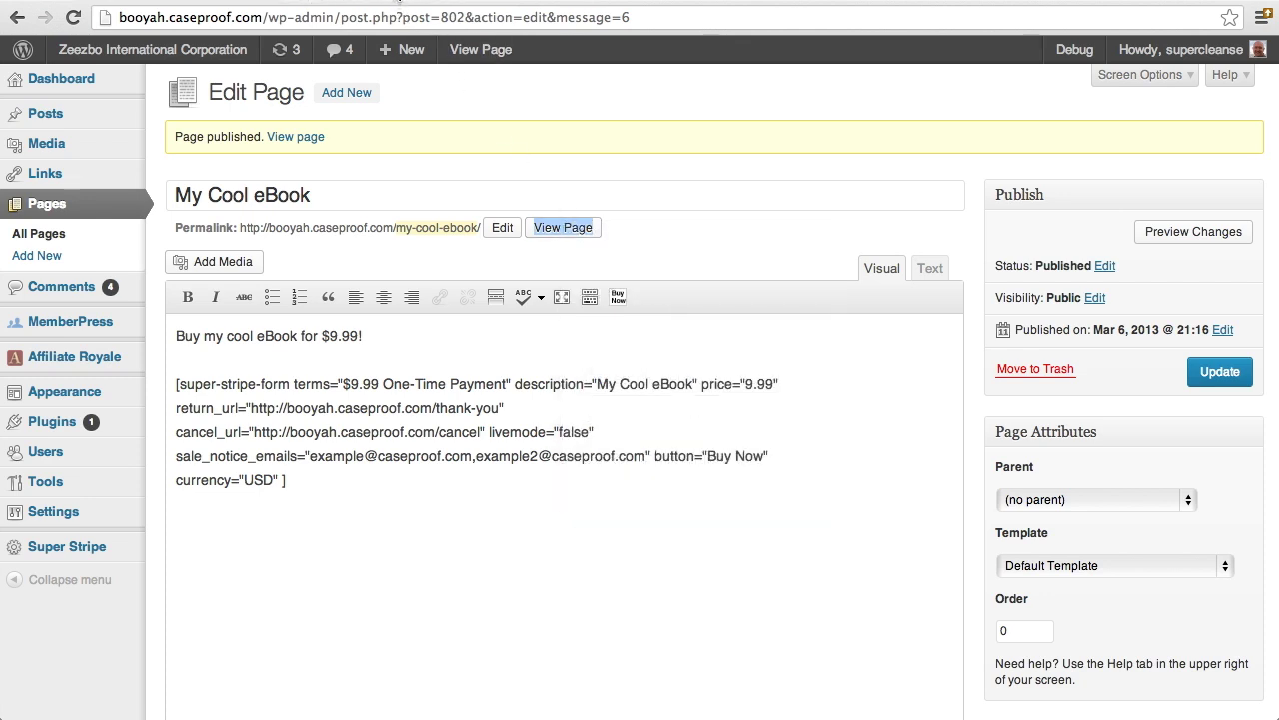
On the live My Cool eBook page, enter the buyer's e-mail address and choose Buy Now
{"action": "left_click", "coordinate": [399, 2]}
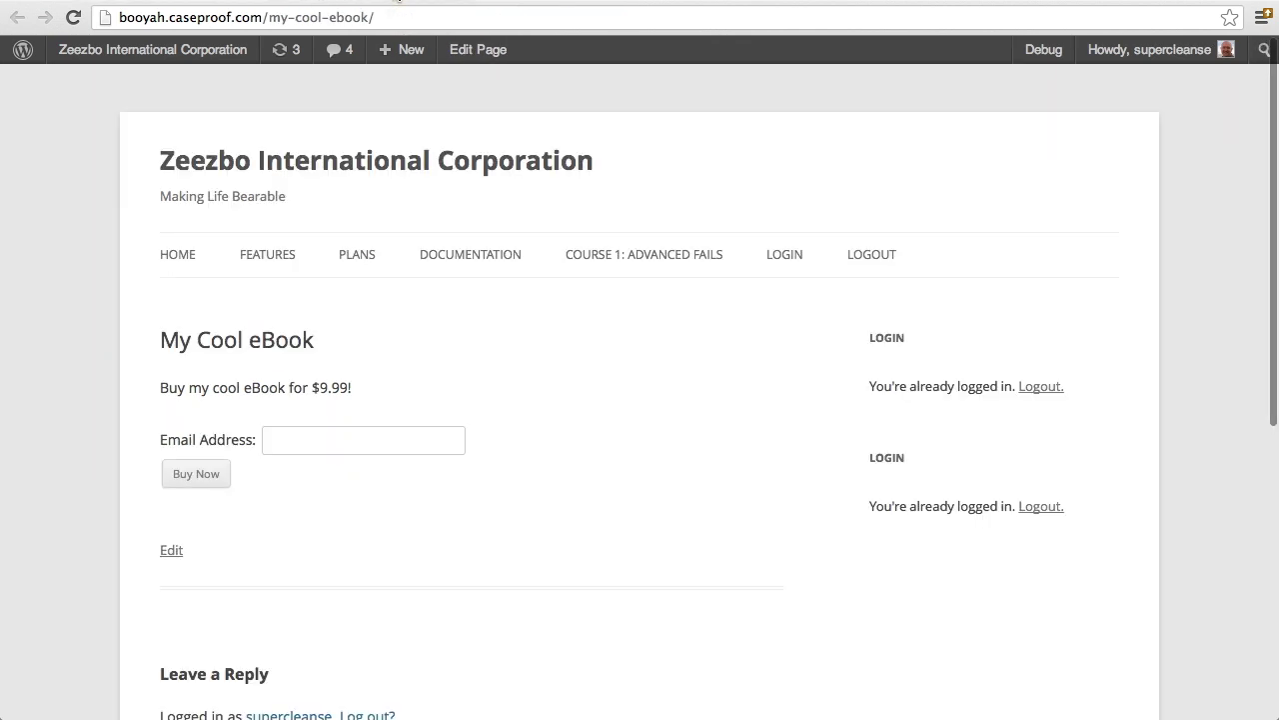
{"action": "scroll", "coordinate": [528, 356], "scroll_direction": "down", "scroll_amount": 3}
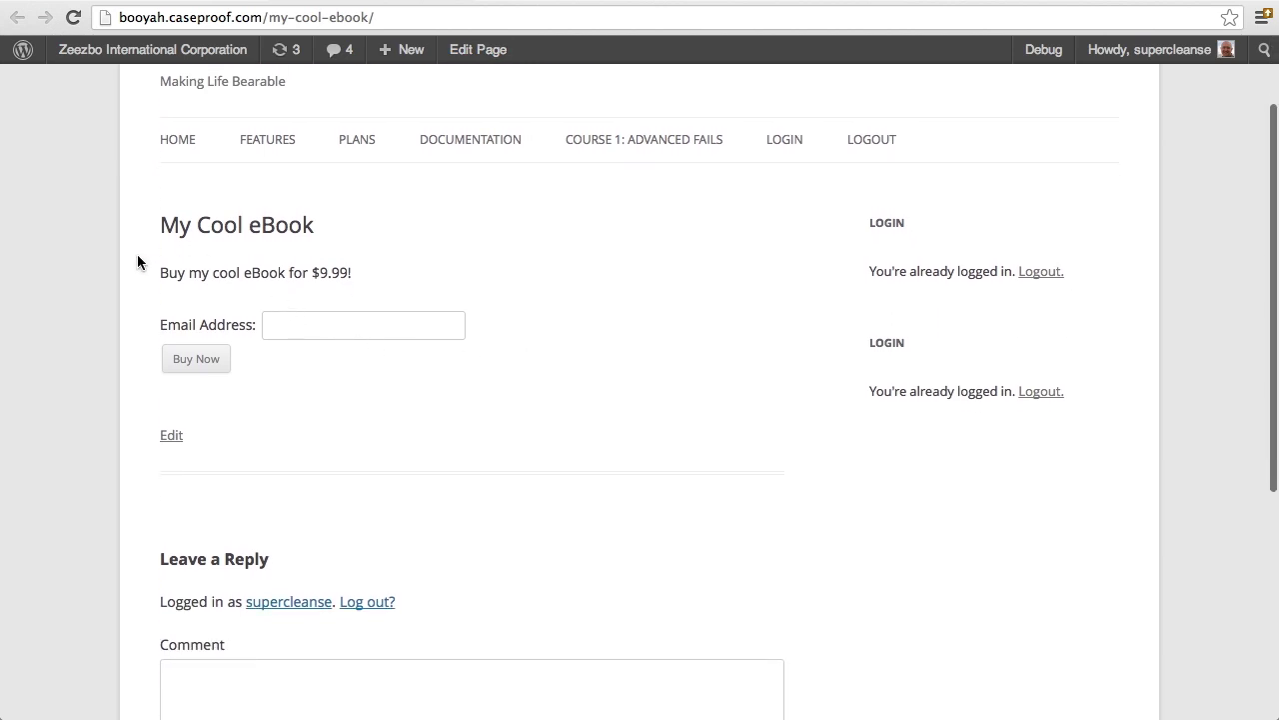
{"action": "left_click", "coordinate": [316, 324]}
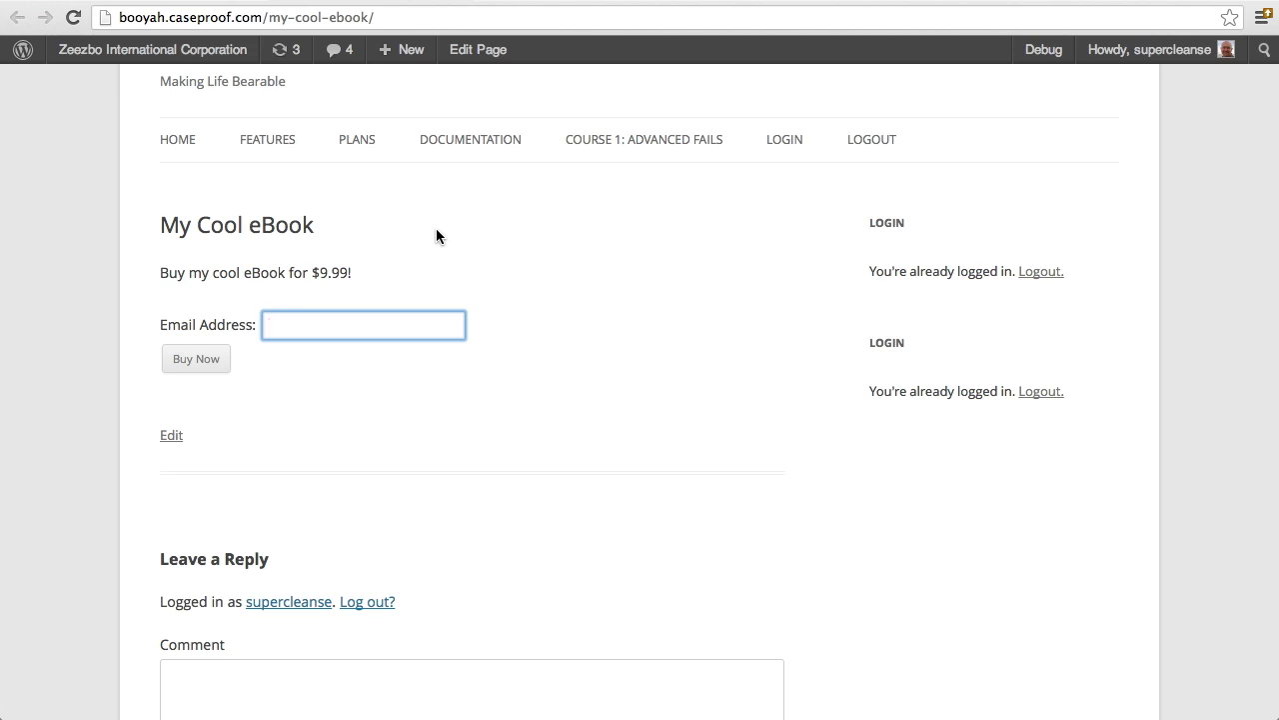
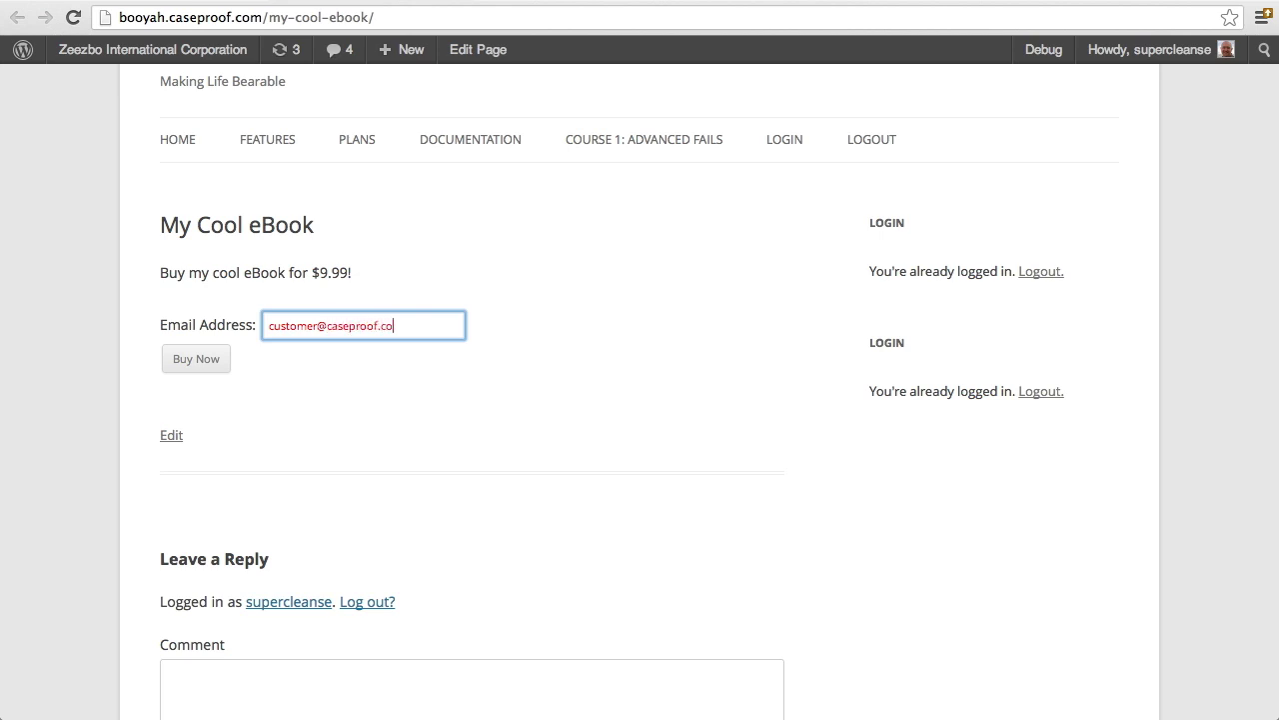
{"action": "left_click", "coordinate": [208, 364]}
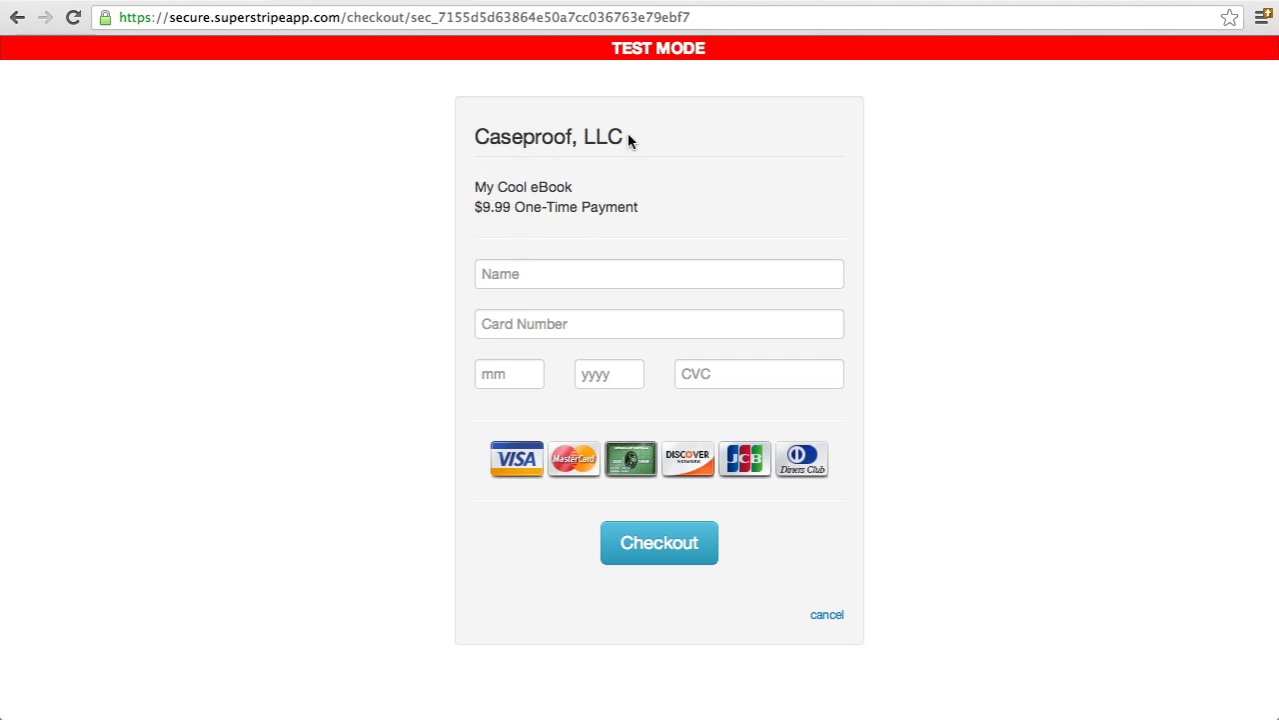
Verify the checkout shows Caseproof, LLC, My Cool eBook and $9.99 One-Time Payment
{"action": "left_click_drag", "start_coordinate": [626, 135], "coordinate": [475, 134]}
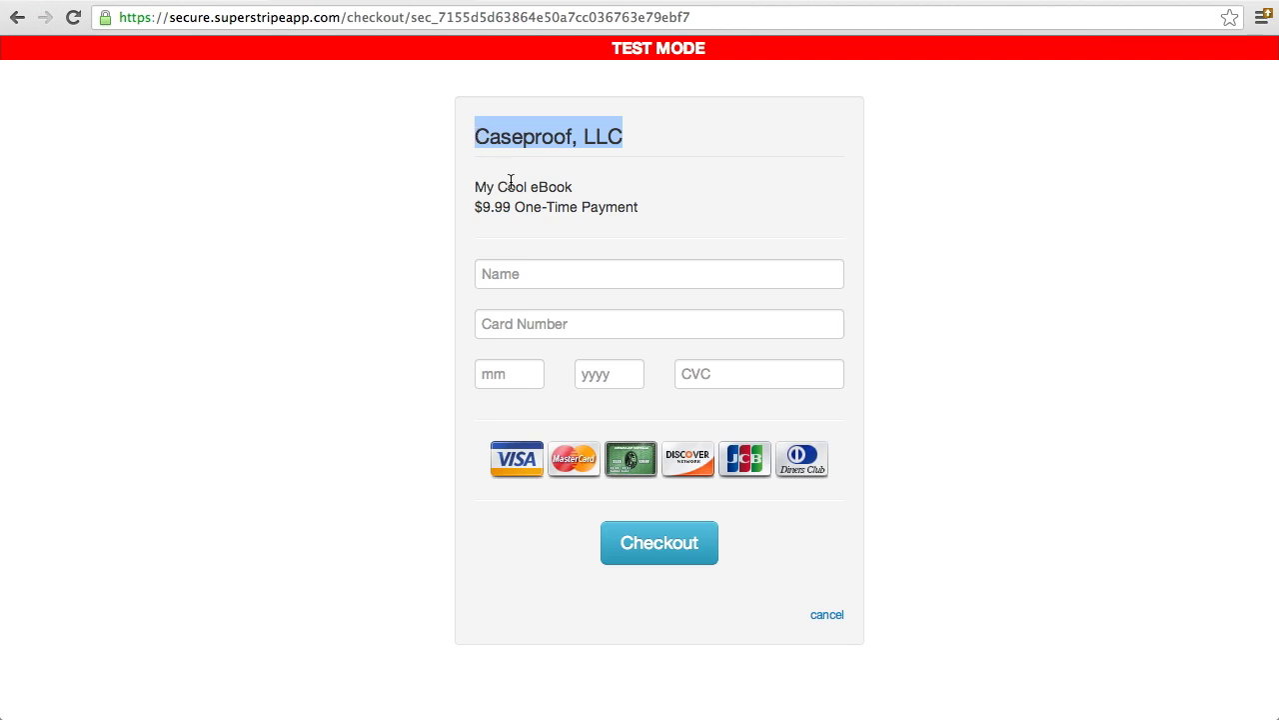
{"action": "left_click", "coordinate": [577, 193]}
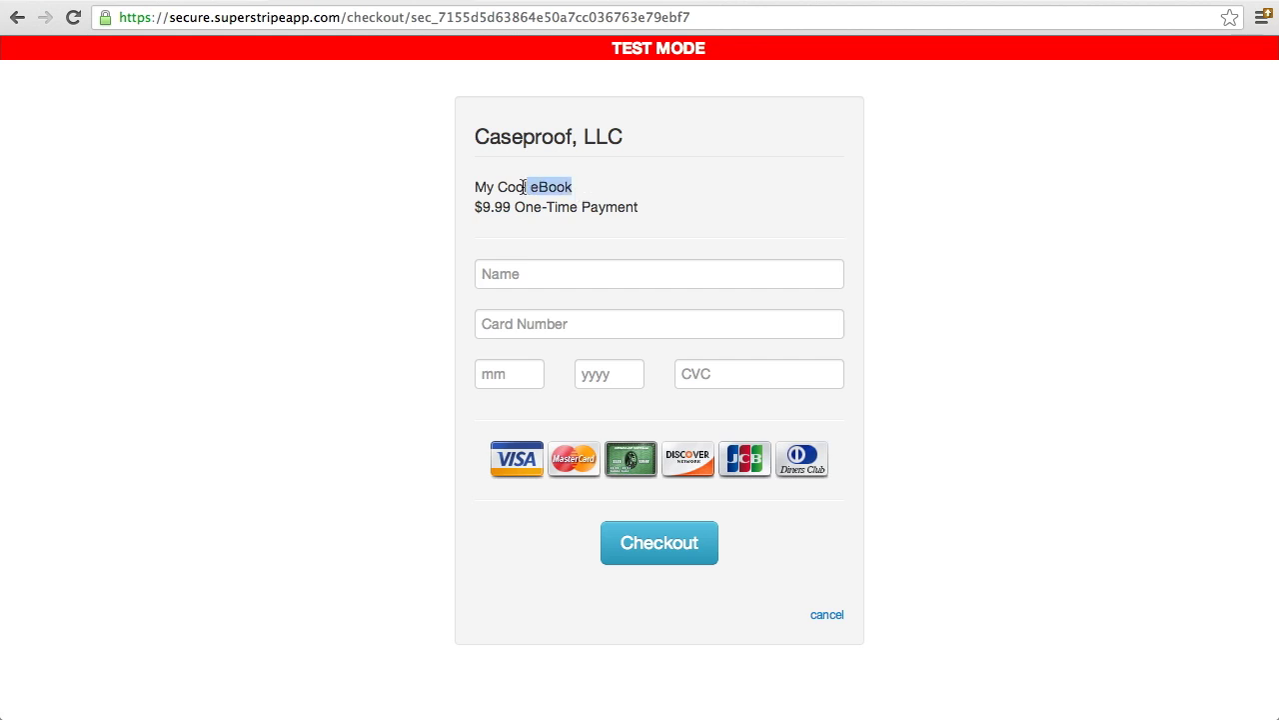
{"action": "left_click_drag", "start_coordinate": [524, 187], "coordinate": [477, 186]}
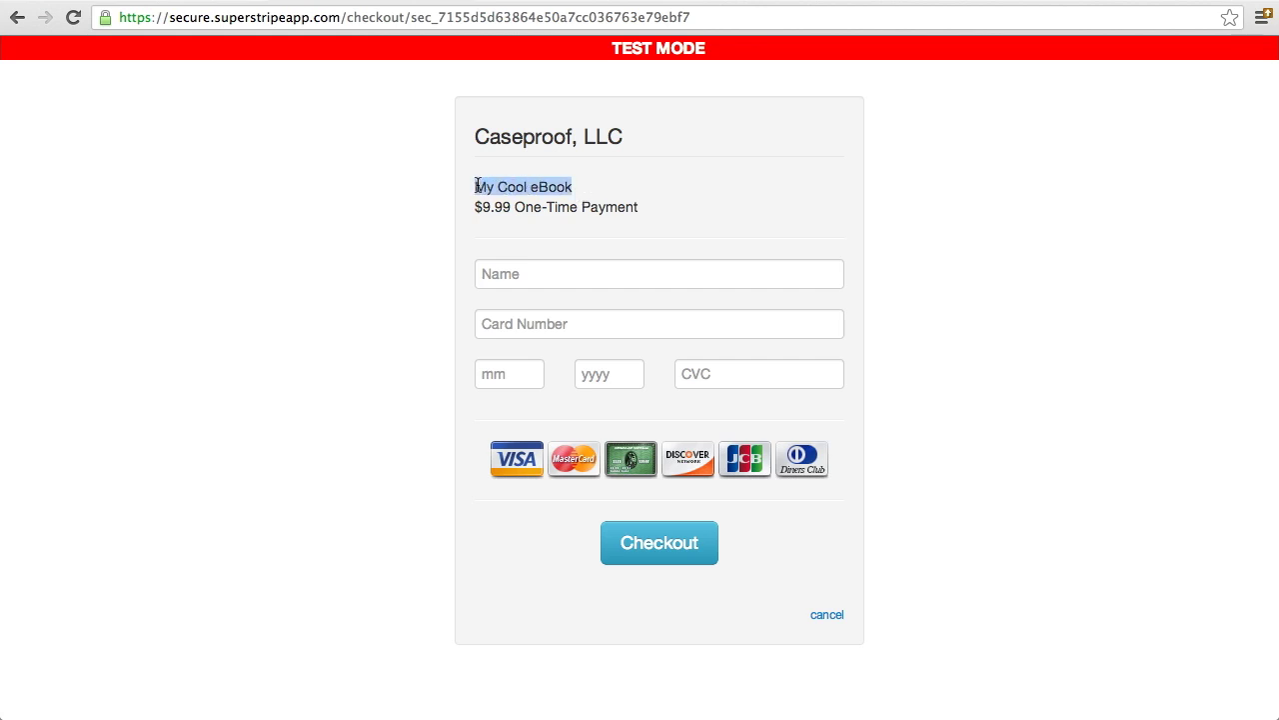
{"action": "left_click", "coordinate": [640, 205]}
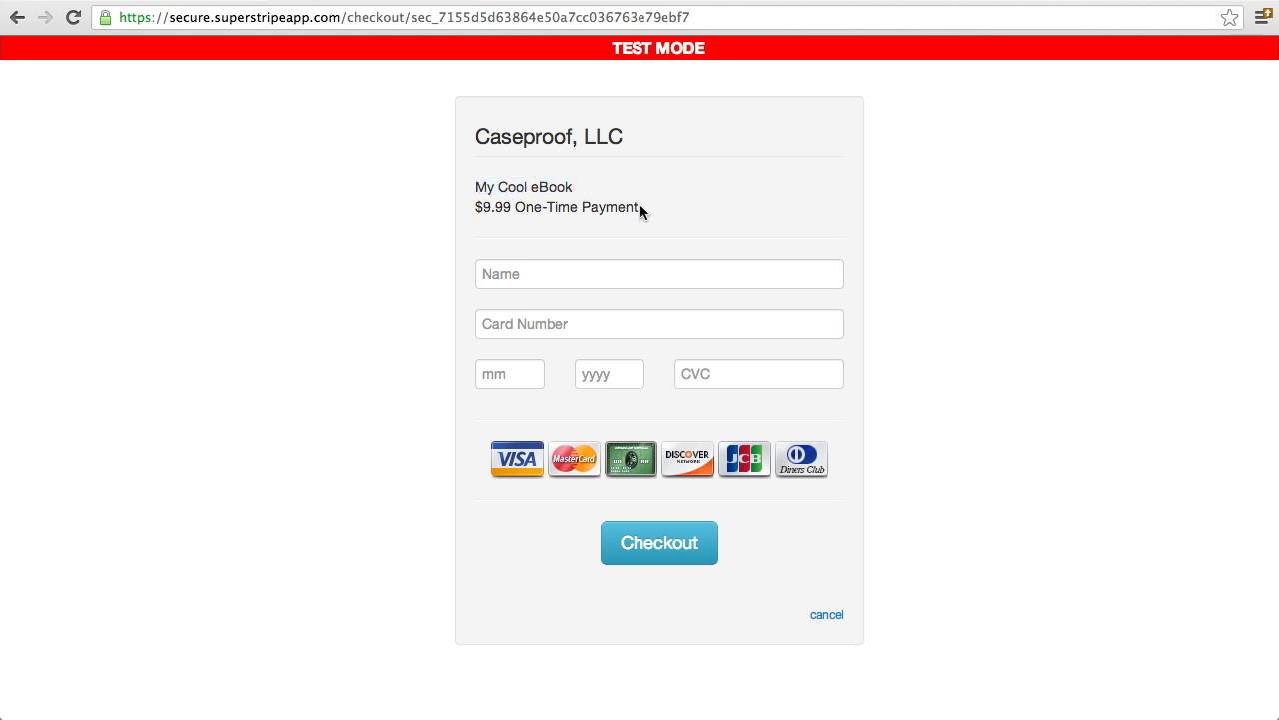
{"action": "left_click_drag", "start_coordinate": [640, 206], "coordinate": [476, 205]}
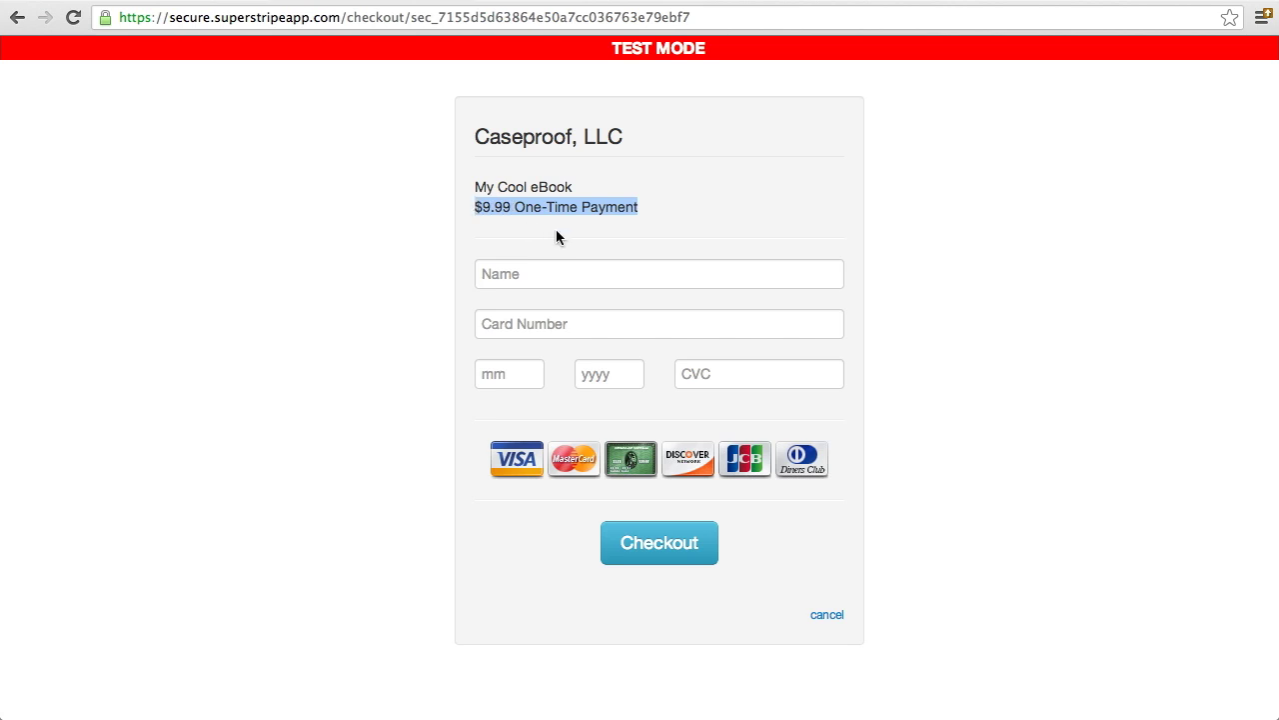
{"action": "left_click", "coordinate": [663, 207]}
{"action": "left_click", "coordinate": [636, 275]}
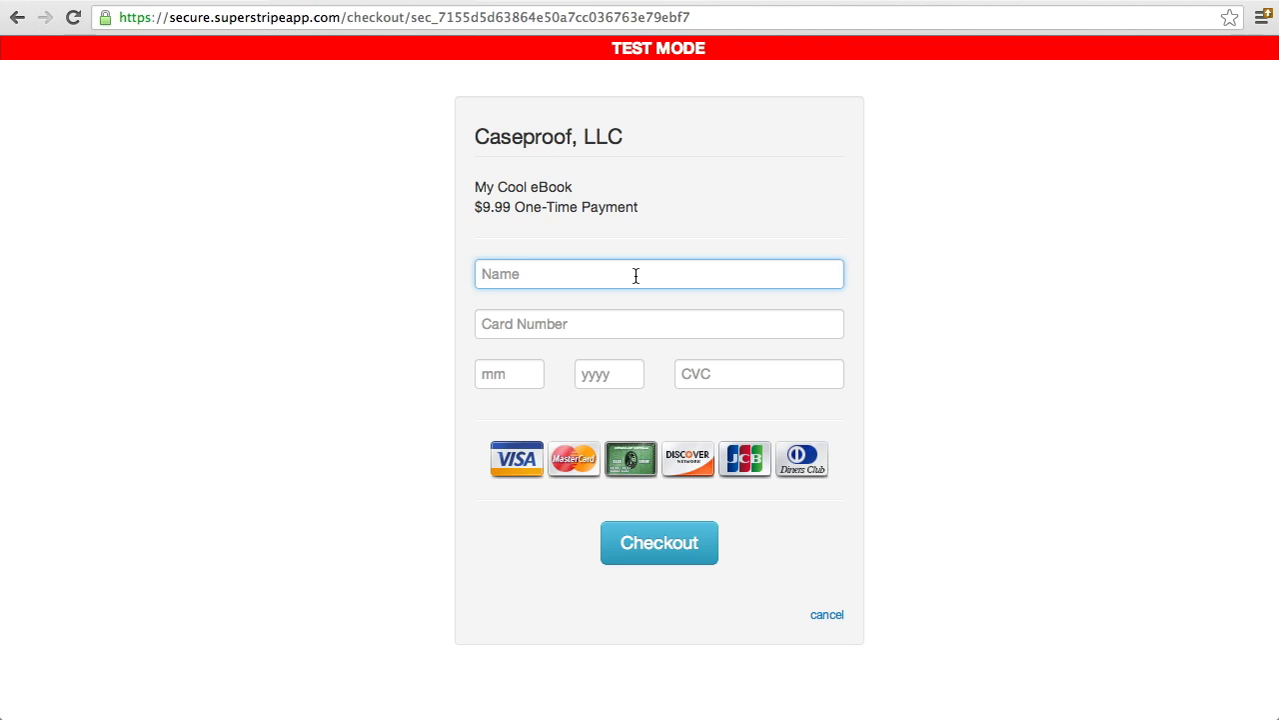
Enter the buyer's name and the Stripe test card number on the checkout form
{"action": "type", "text": "Cool Customer"}
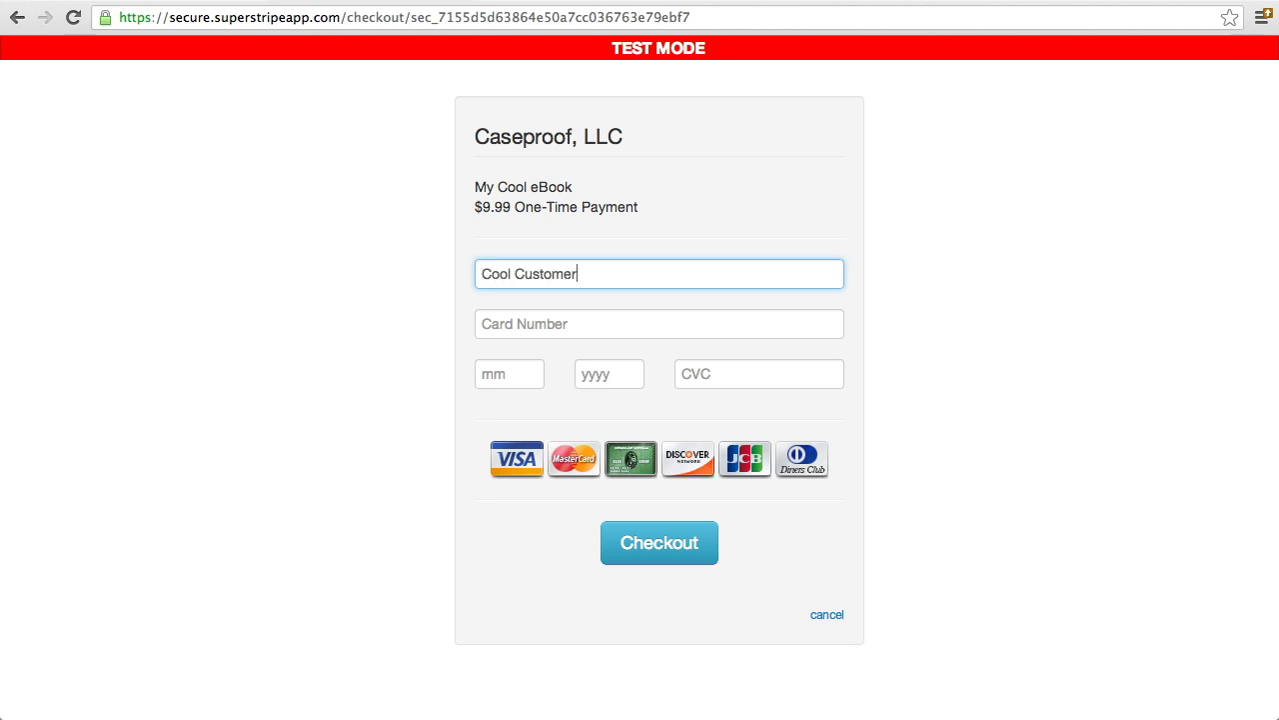
{"action": "left_click", "coordinate": [636, 323]}
{"action": "type", "text": "42424"}
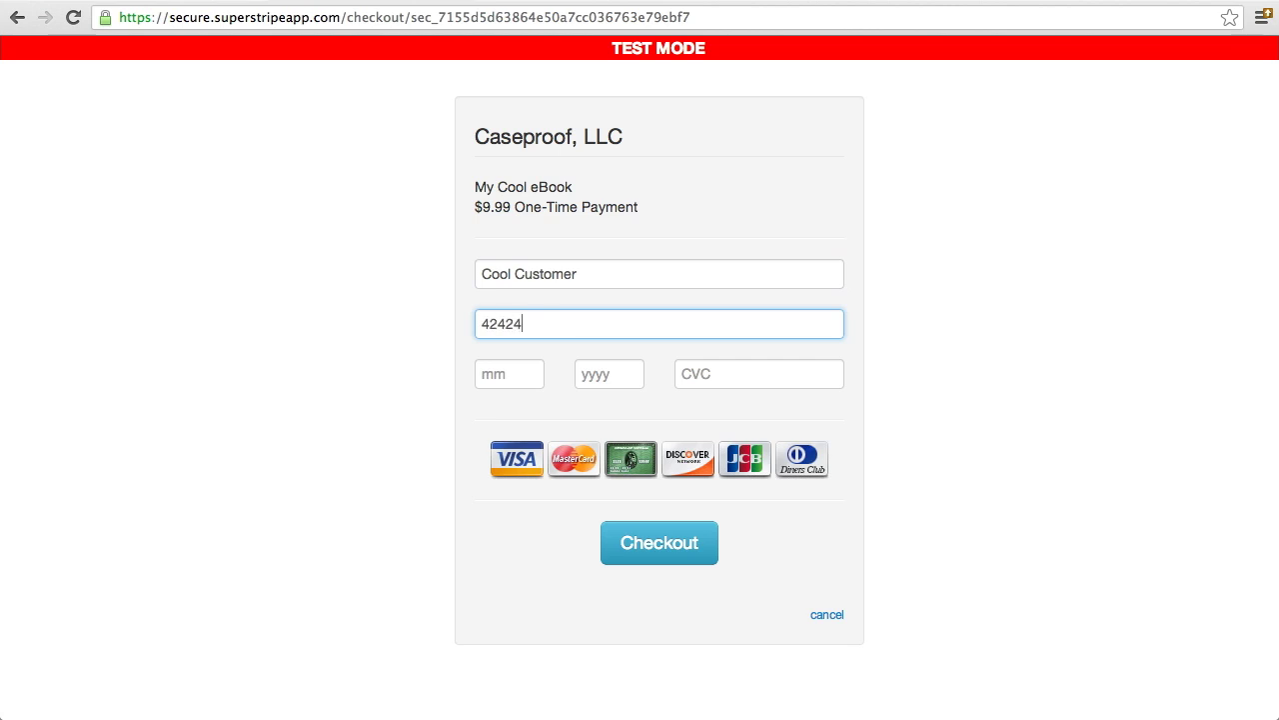
{"action": "type", "text": "24242424242"}
{"action": "key", "text": "Tab"}
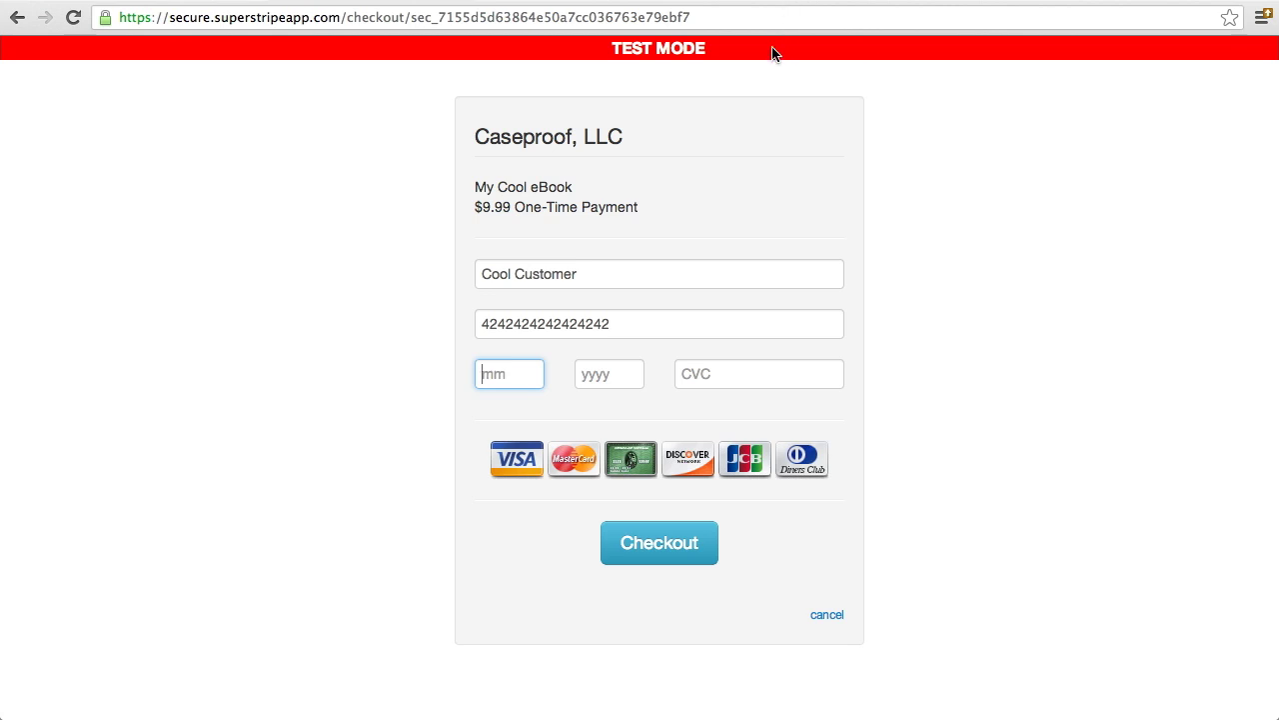
{"action": "left_click_drag", "start_coordinate": [772, 50], "coordinate": [616, 46]}
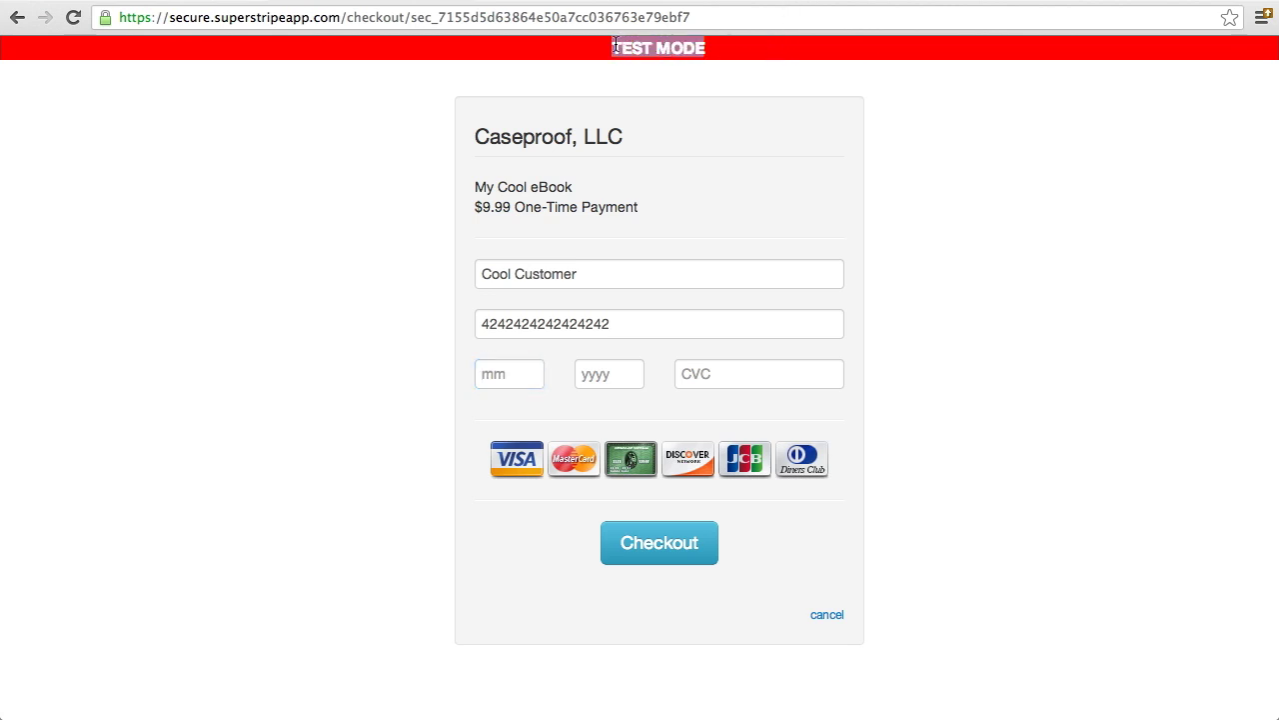
{"action": "left_click", "coordinate": [748, 53]}
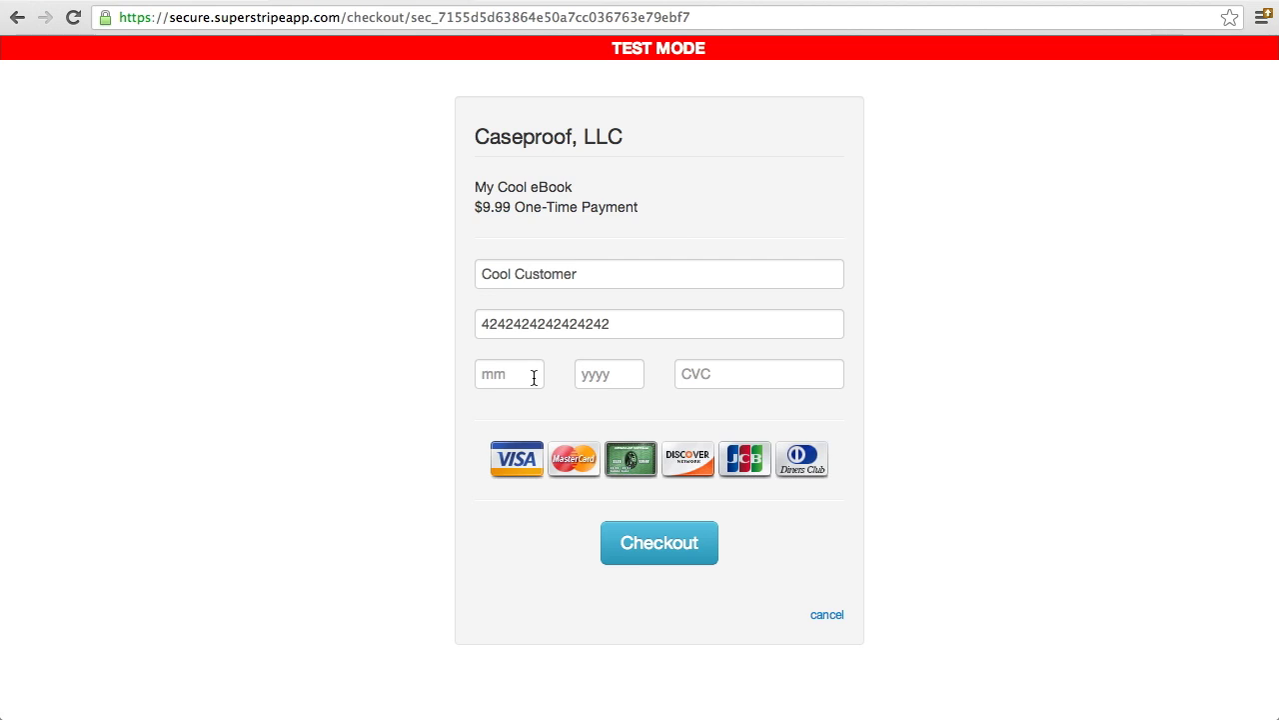
Enter expiry 03/2018 and the test CVC, then submit the $9.99 payment
{"action": "left_click", "coordinate": [534, 376]}
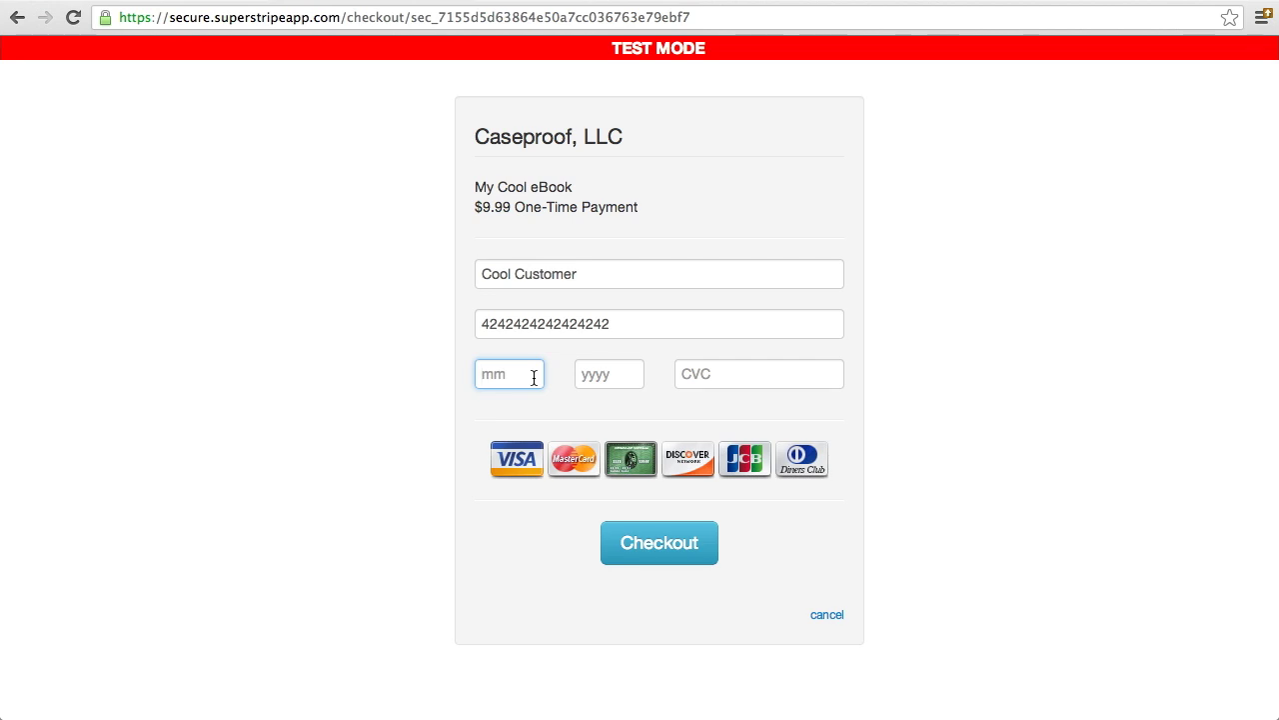
{"action": "left_click", "coordinate": [623, 327]}
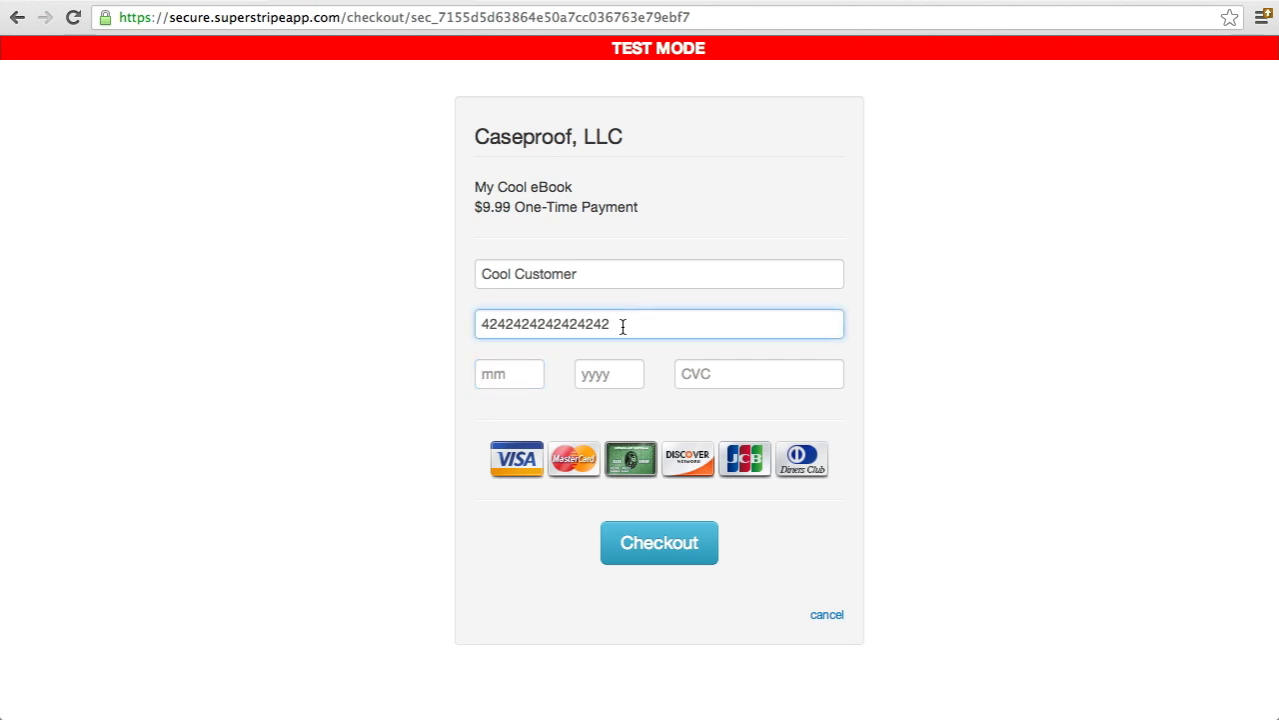
{"action": "left_click", "coordinate": [514, 384]}
{"action": "type", "text": "03"}
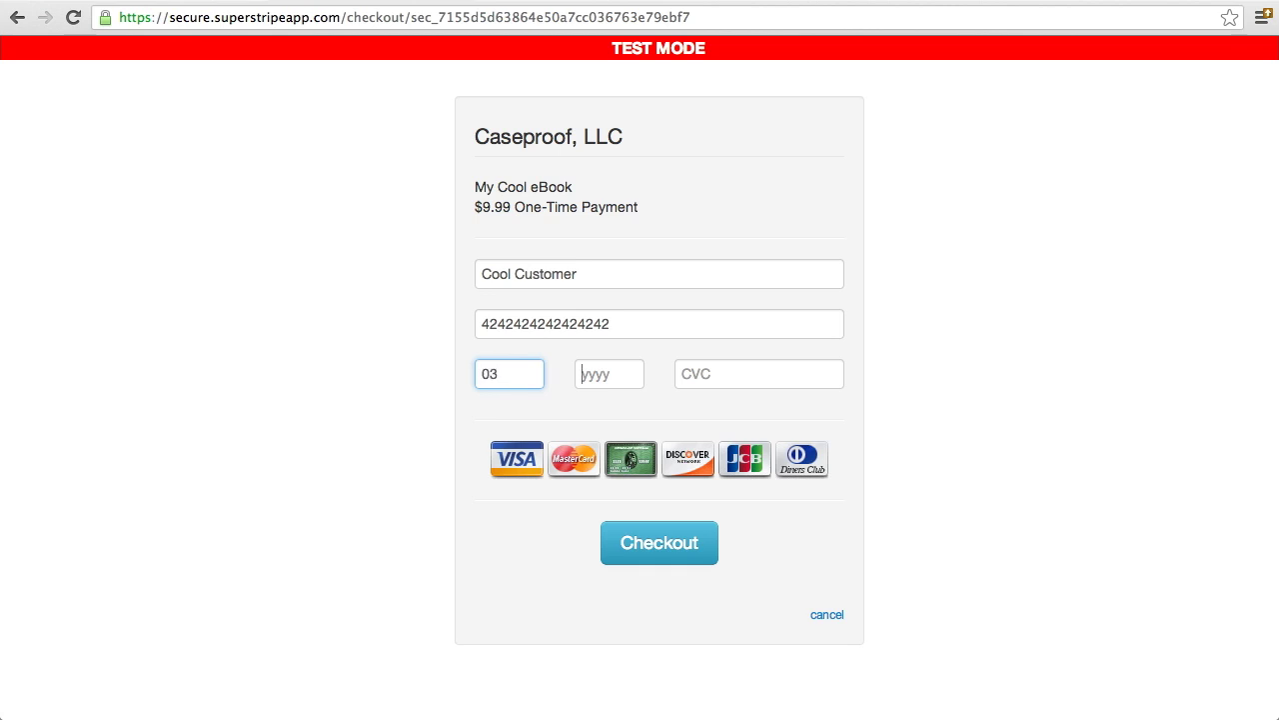
{"action": "type", "text": "2"}
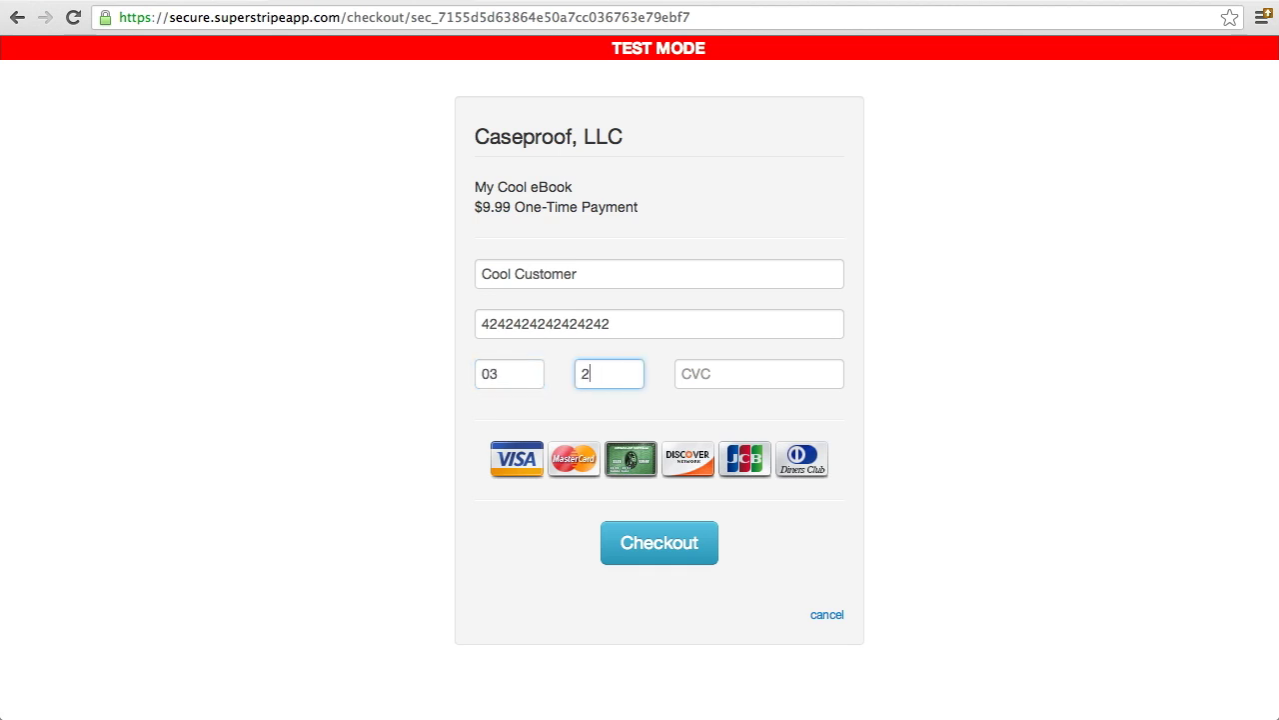
{"action": "type", "text": "018"}
{"action": "left_click", "coordinate": [700, 374]}
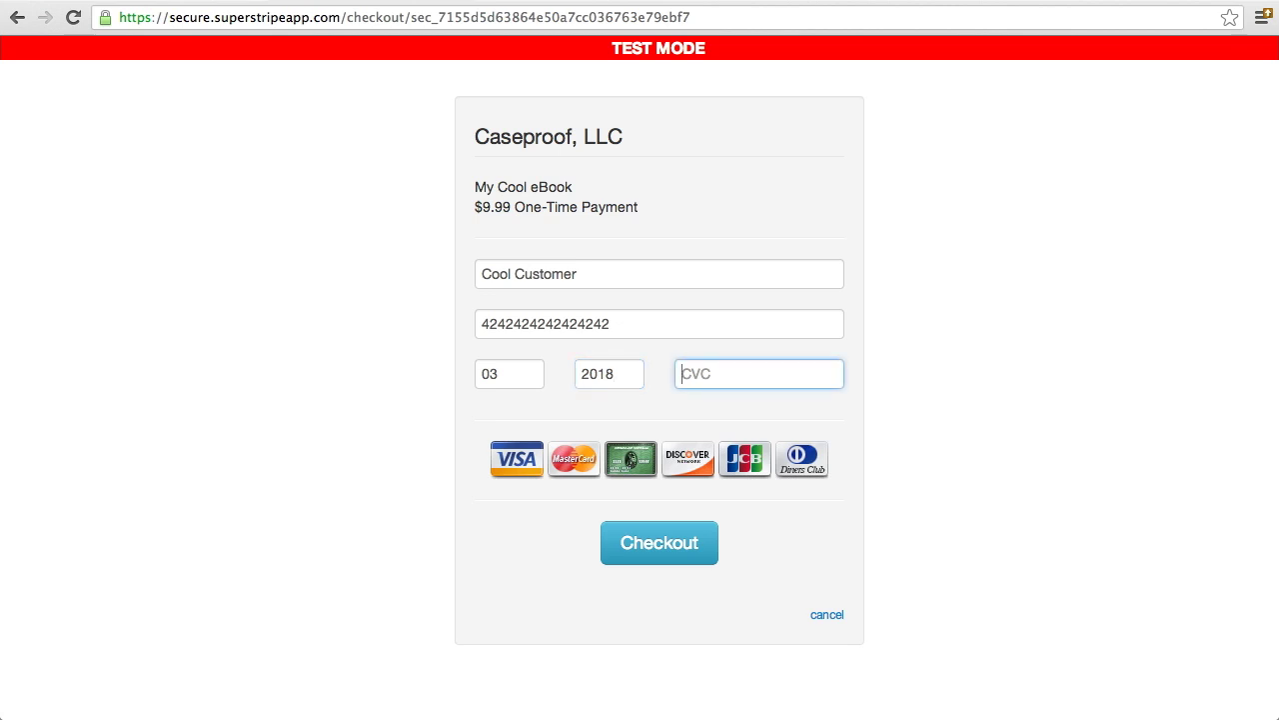
{"action": "type", "text": "123"}
{"action": "left_click", "coordinate": [656, 546]}
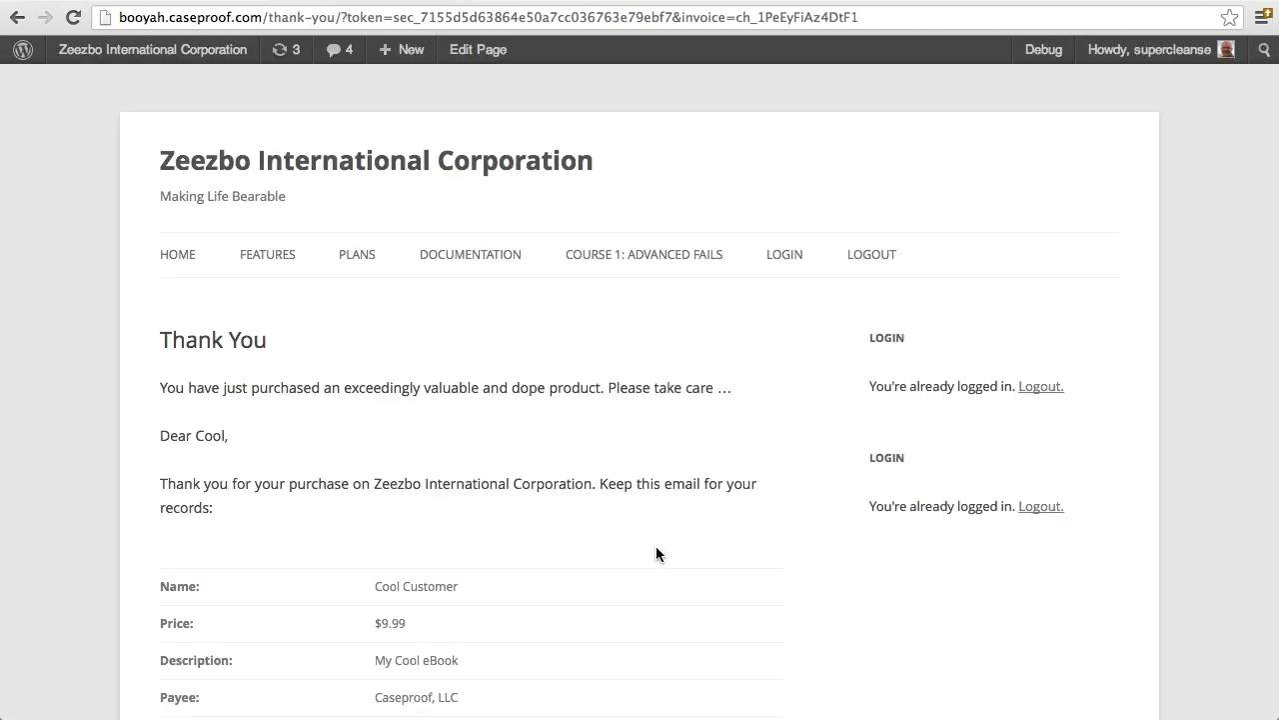
Review the Thank You receipt, checking the greeting line and invoice ID
{"action": "scroll", "coordinate": [655, 553], "scroll_direction": "down", "scroll_amount": 2}
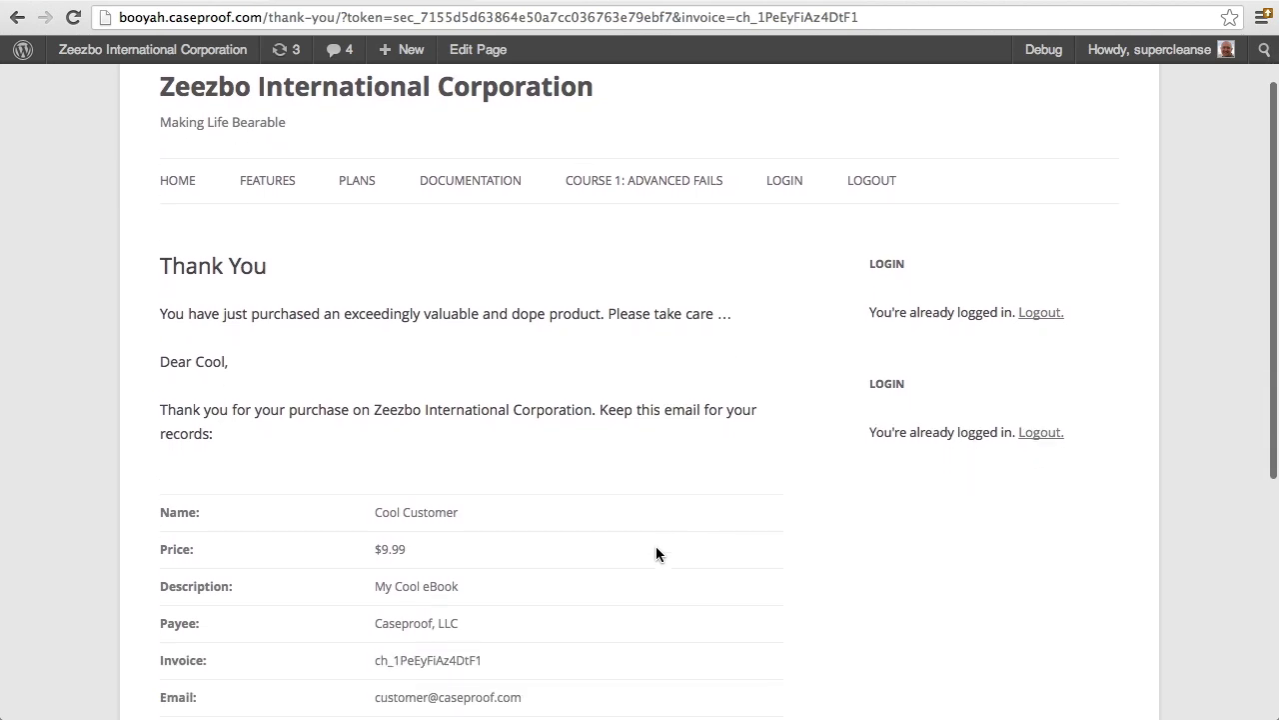
{"action": "scroll", "coordinate": [655, 553], "scroll_direction": "down", "scroll_amount": 4}
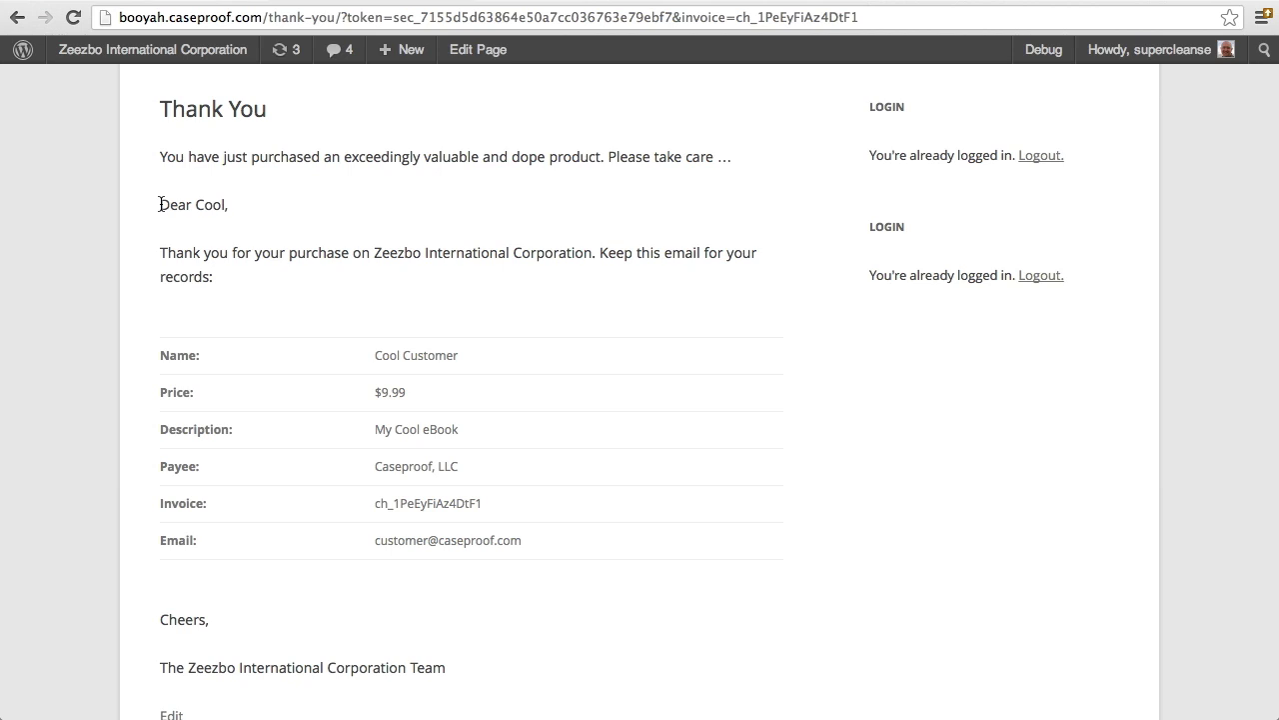
{"action": "left_click_drag", "start_coordinate": [160, 204], "coordinate": [222, 216]}
{"action": "left_click", "coordinate": [217, 221]}
{"action": "scroll", "coordinate": [254, 286], "scroll_direction": "down", "scroll_amount": 2}
{"action": "scroll", "coordinate": [254, 294], "scroll_direction": "up", "scroll_amount": 1}
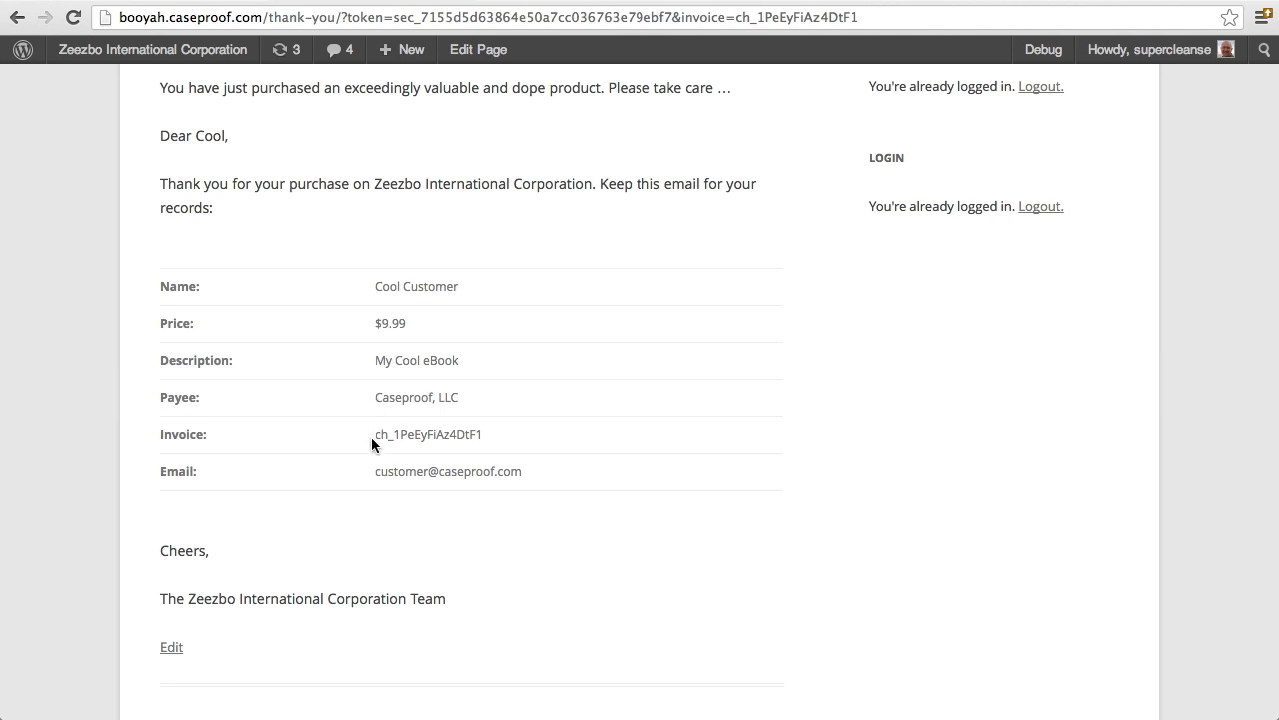
{"action": "left_click_drag", "start_coordinate": [375, 433], "coordinate": [491, 429]}
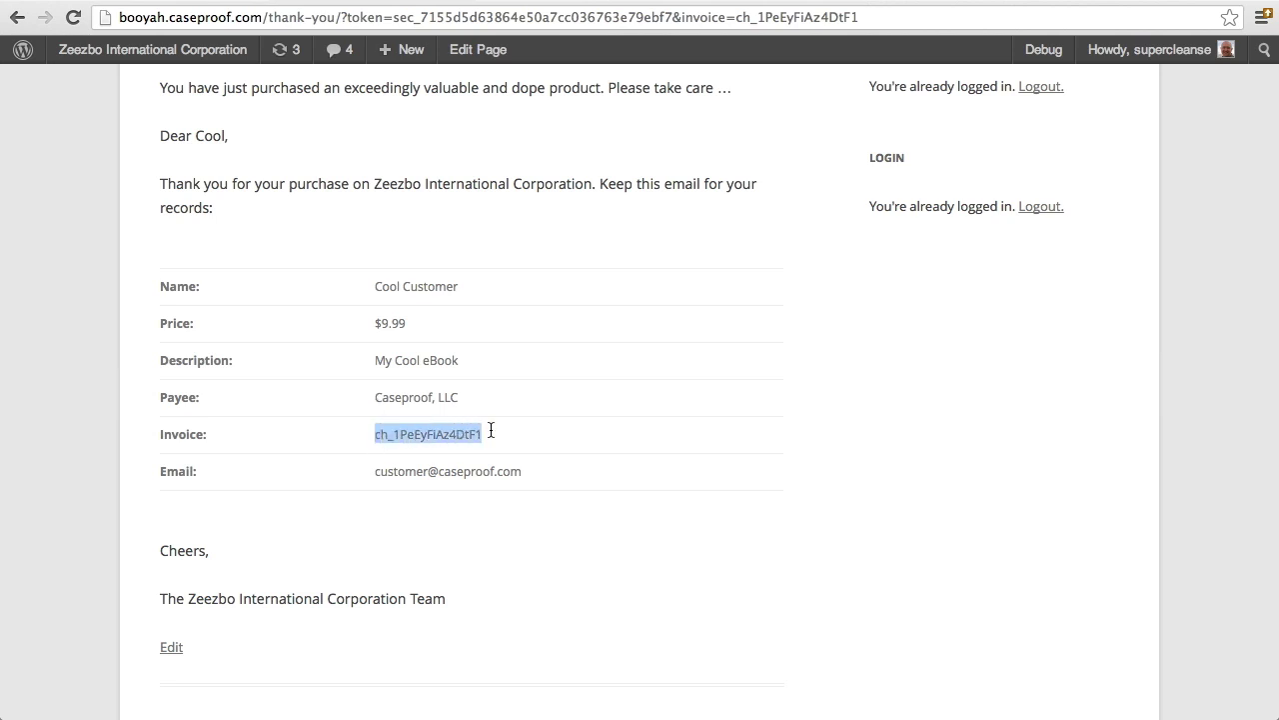
{"action": "left_click", "coordinate": [488, 435]}
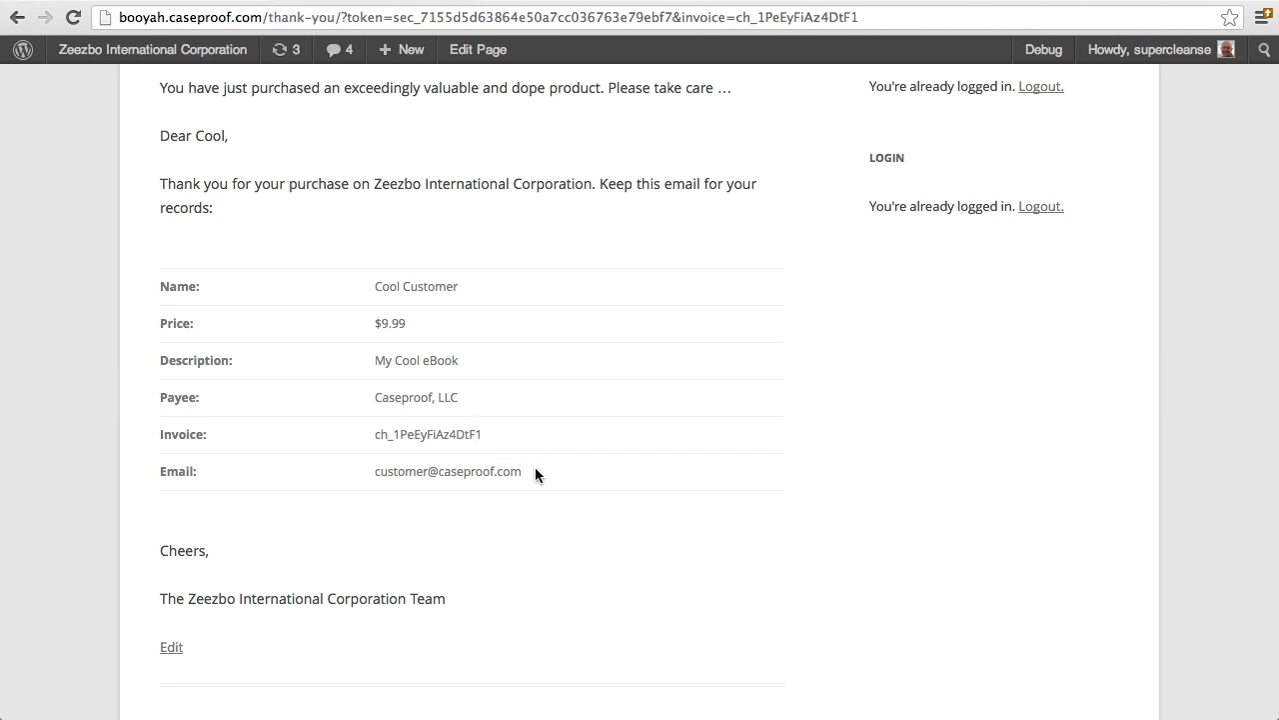
{"action": "scroll", "coordinate": [536, 472], "scroll_direction": "up", "scroll_amount": 3}
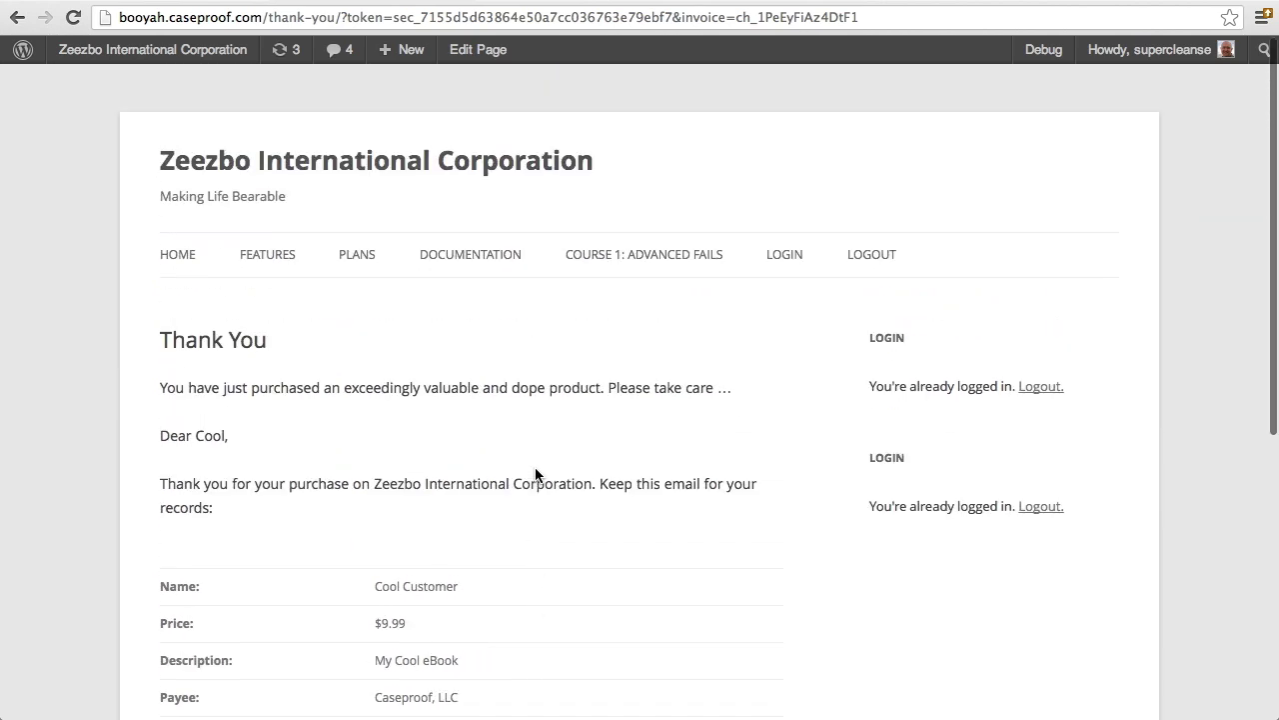